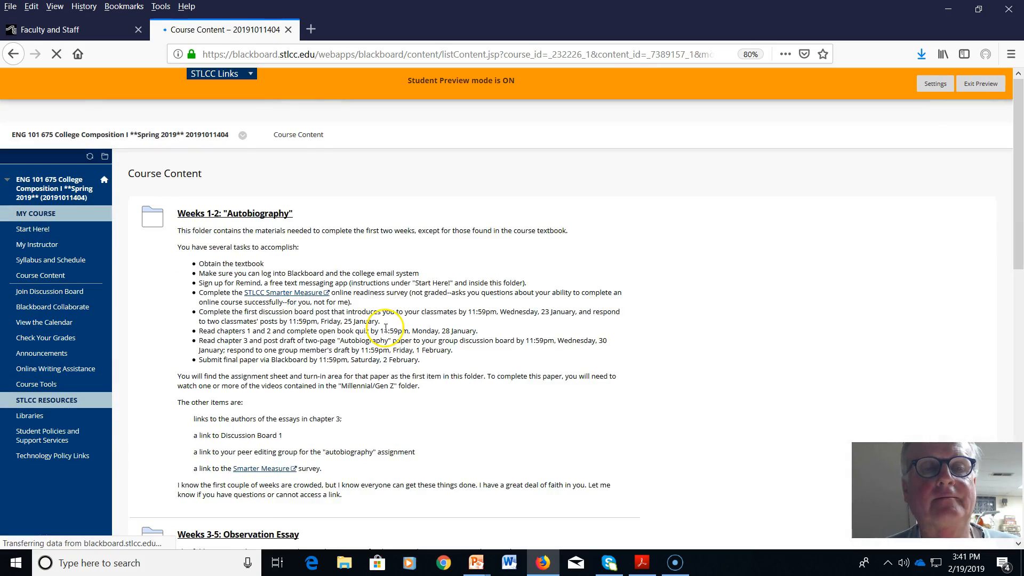
- Open the MLA Documentation Resources folder in the course content and launch the NoodleBib Citation Generator
{"action": "scroll", "coordinate": [387, 331], "scroll_direction": "down", "scroll_amount": 15}
{"action": "scroll", "coordinate": [387, 332], "scroll_direction": "down", "scroll_amount": 2}
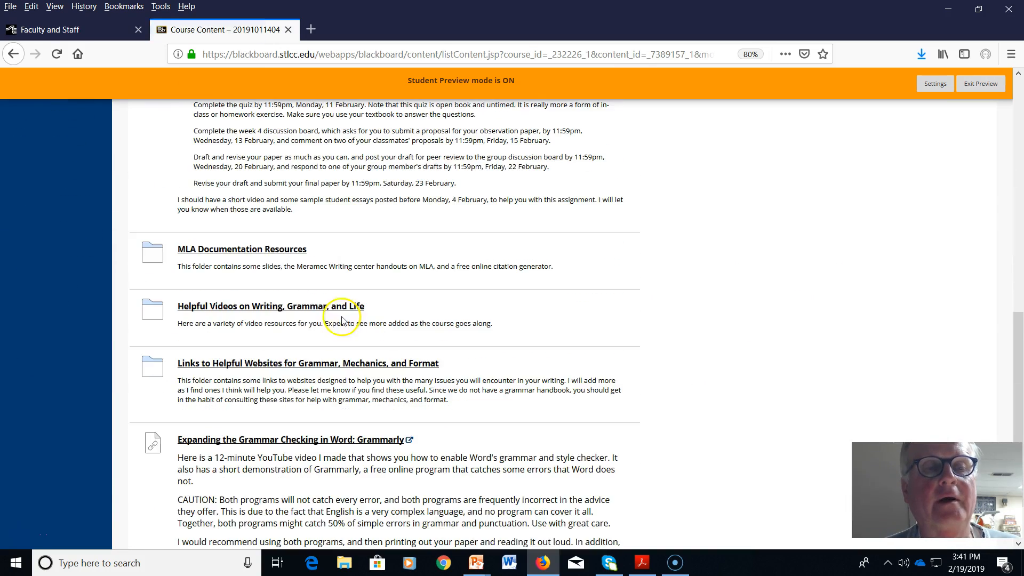
{"action": "left_click", "coordinate": [261, 250]}
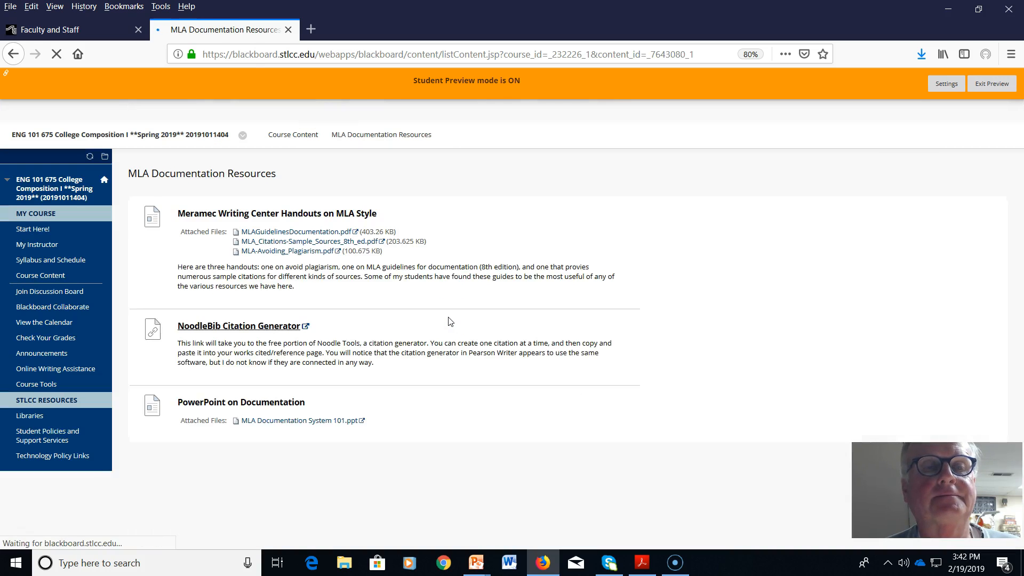
{"action": "scroll", "coordinate": [450, 322], "scroll_direction": "down", "scroll_amount": 1}
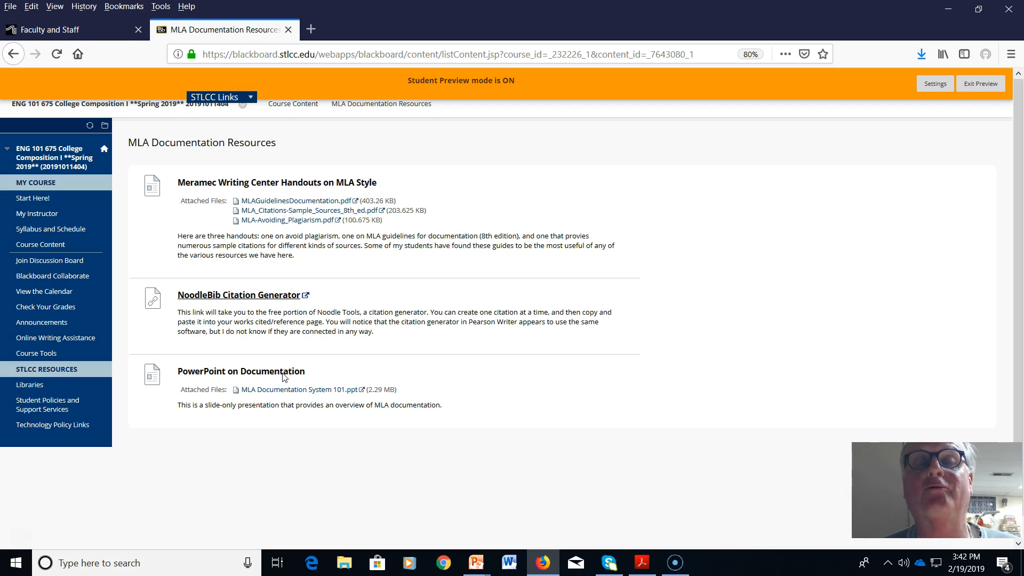
{"action": "left_click", "coordinate": [281, 297]}
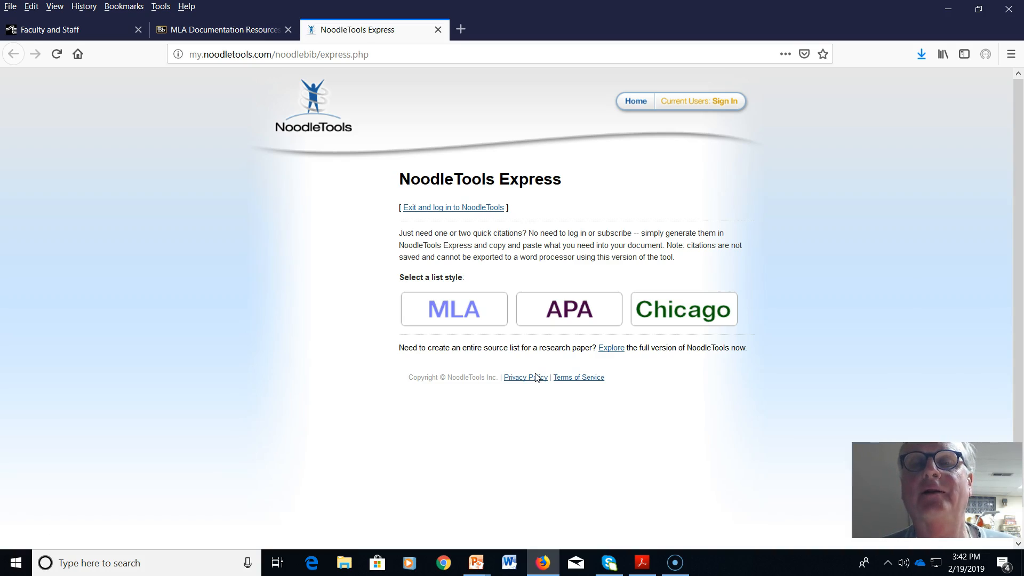
- Choose the MLA list style and start a new citation of type Website
{"action": "left_click", "coordinate": [456, 310]}
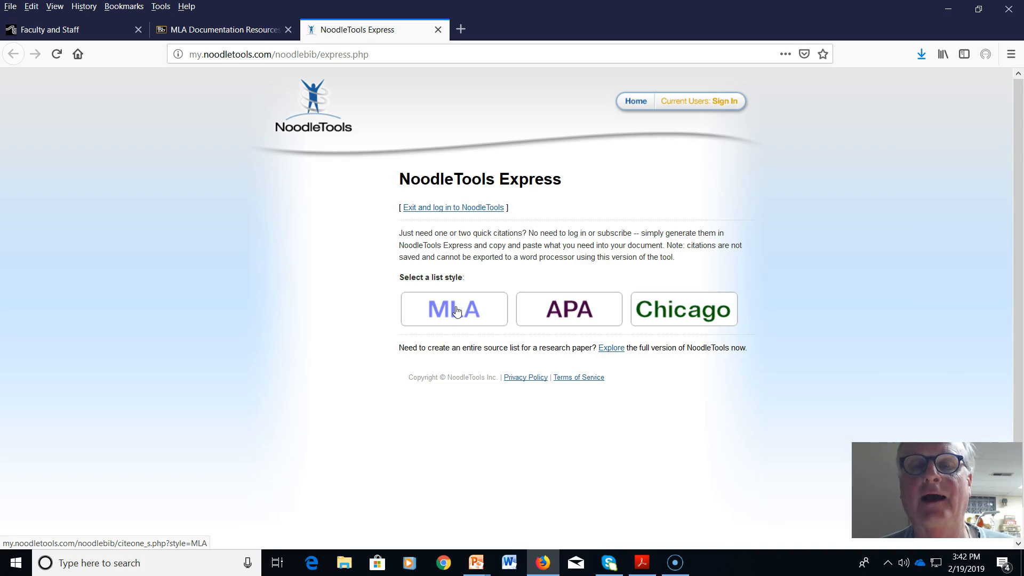
{"action": "left_click", "coordinate": [456, 310]}
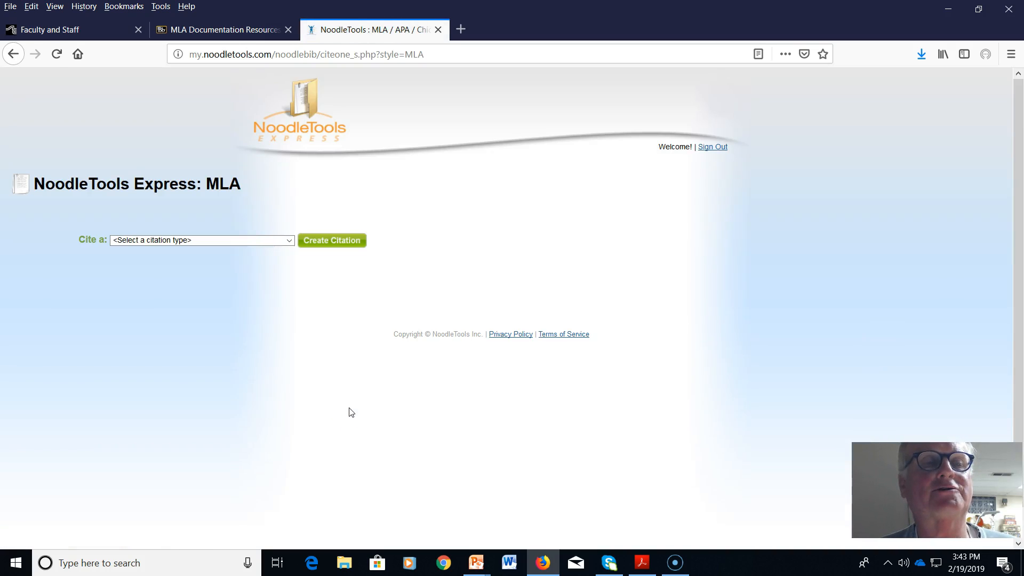
{"action": "left_click", "coordinate": [290, 244]}
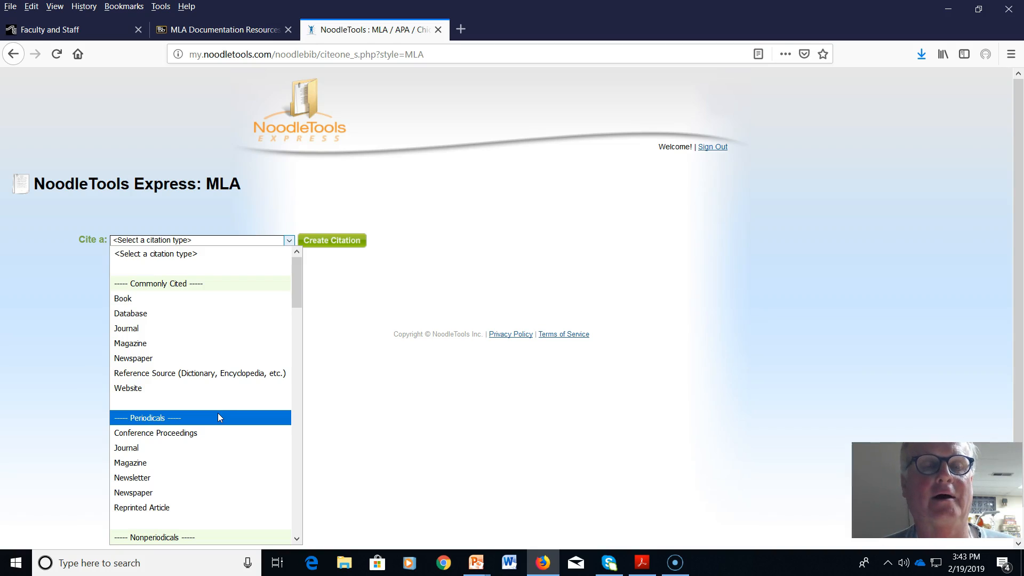
{"action": "left_click", "coordinate": [154, 388]}
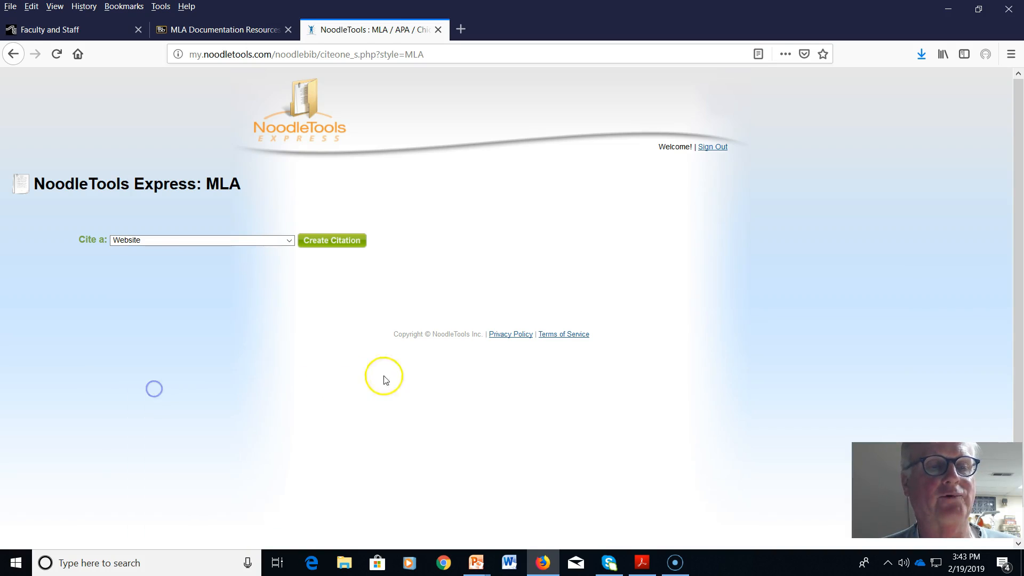
{"action": "left_click", "coordinate": [349, 235]}
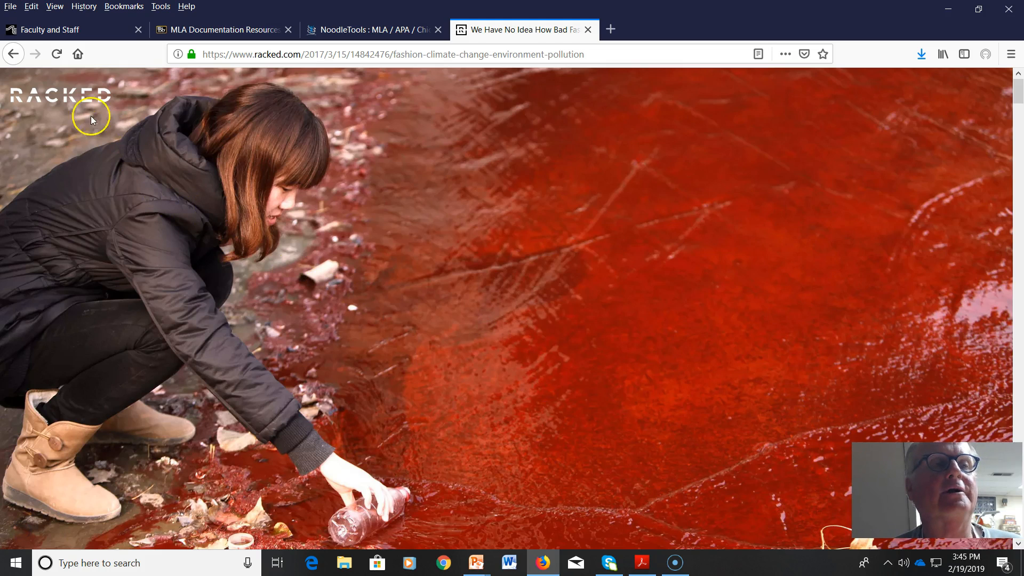
- Review the Racked fashion article's headline and byline, and copy the page's full web address
{"action": "scroll", "coordinate": [357, 209], "scroll_direction": "down", "scroll_amount": 7}
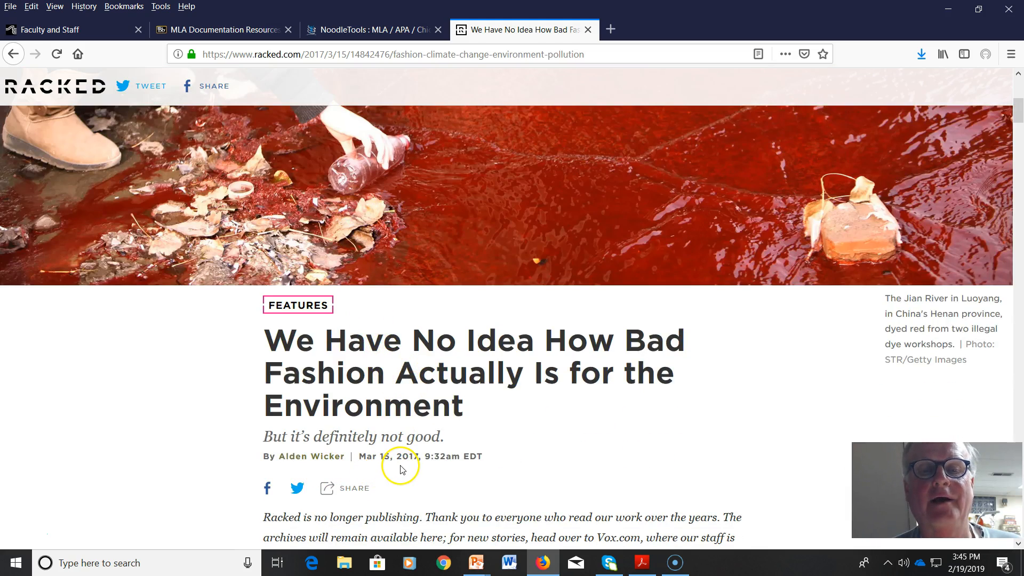
{"action": "scroll", "coordinate": [401, 468], "scroll_direction": "up", "scroll_amount": 7}
{"action": "left_click", "coordinate": [599, 55]}
{"action": "left_click_drag", "start_coordinate": [598, 56], "coordinate": [202, 59]}
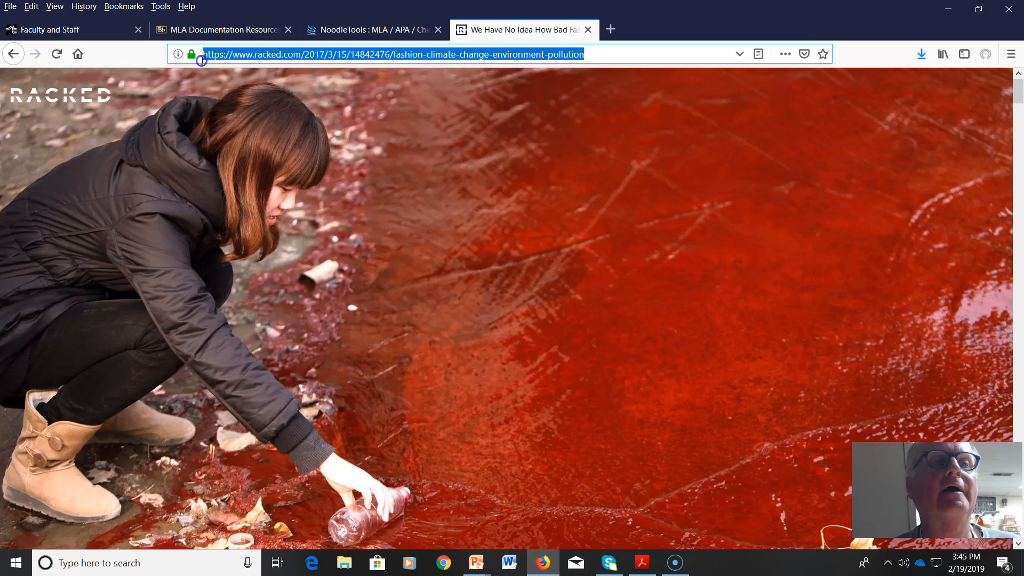
{"action": "right_click", "coordinate": [223, 55]}
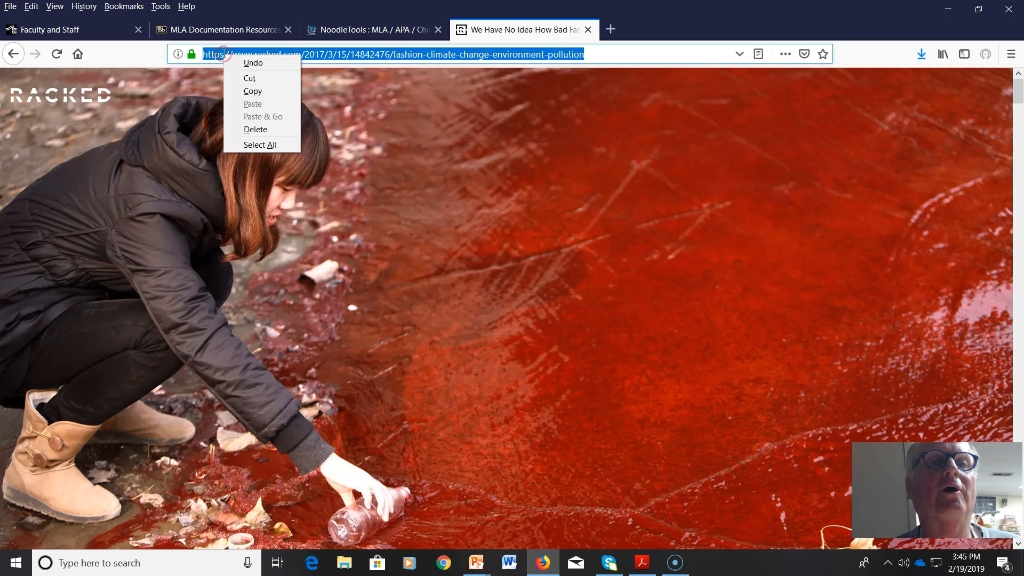
{"action": "left_click", "coordinate": [252, 92]}
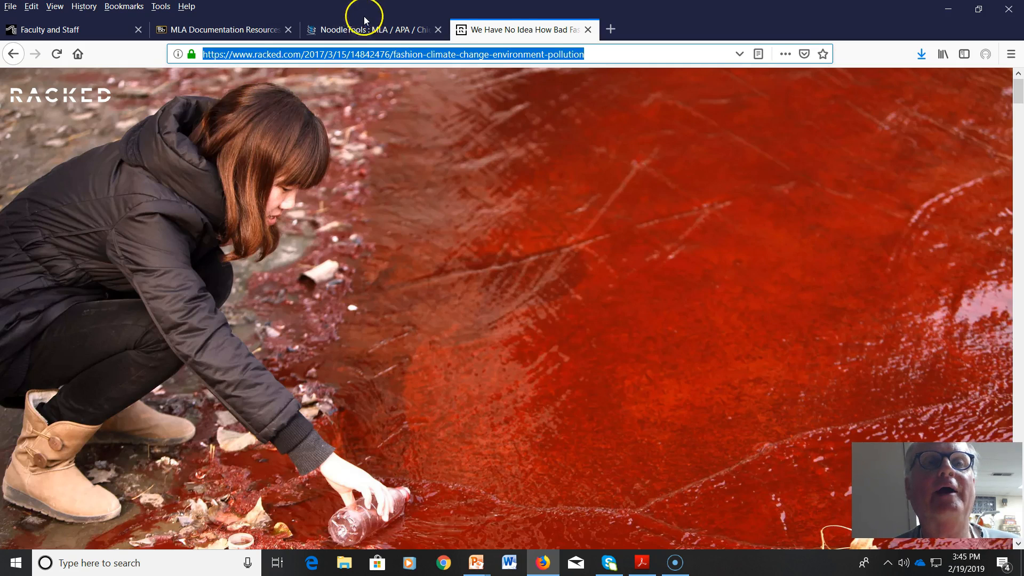
- Paste the copied article address into the URL field of the NoodleTools website citation form
{"action": "left_click", "coordinate": [357, 35]}
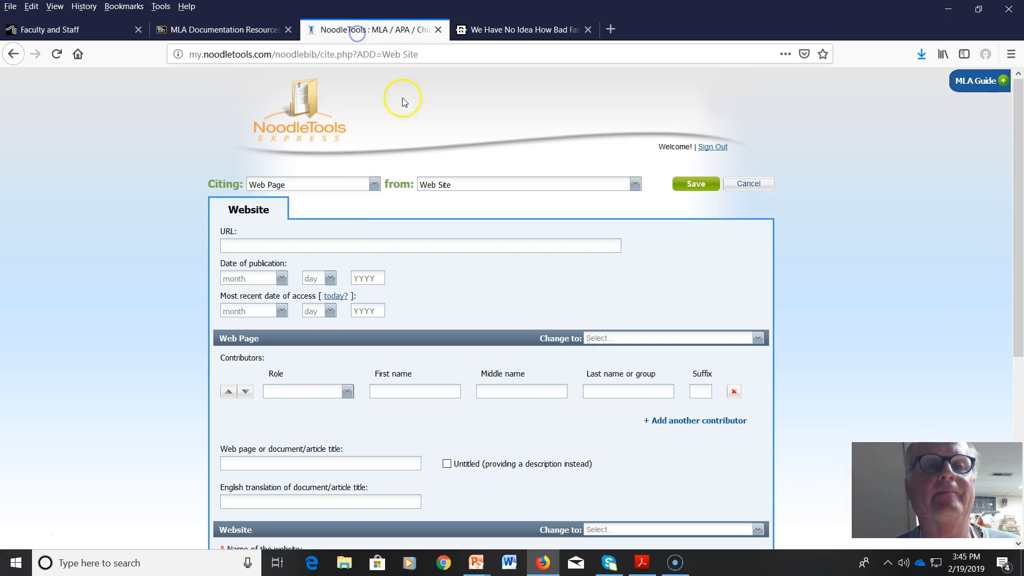
{"action": "left_click", "coordinate": [275, 241]}
{"action": "right_click", "coordinate": [260, 245]}
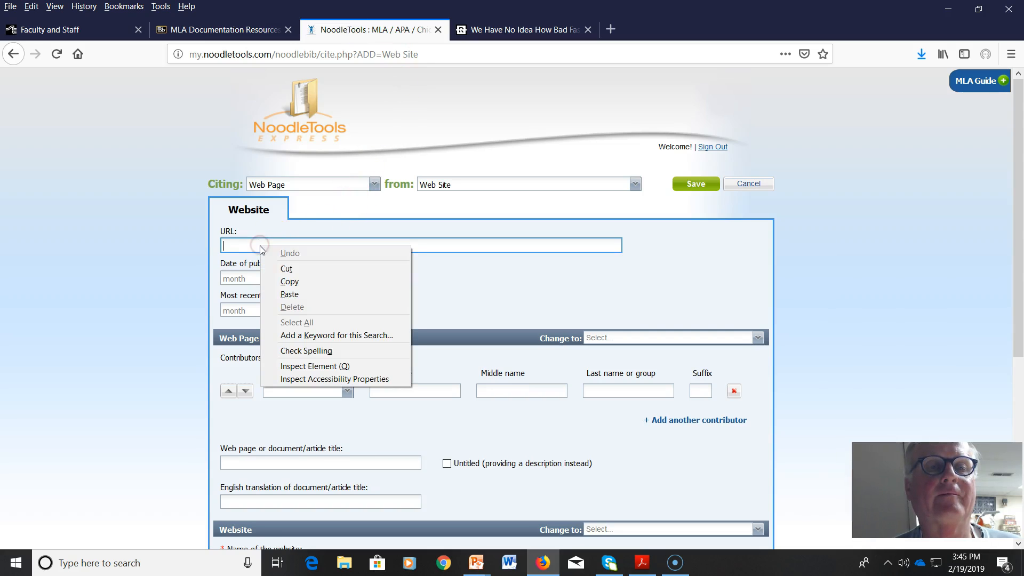
{"action": "left_click", "coordinate": [288, 293]}
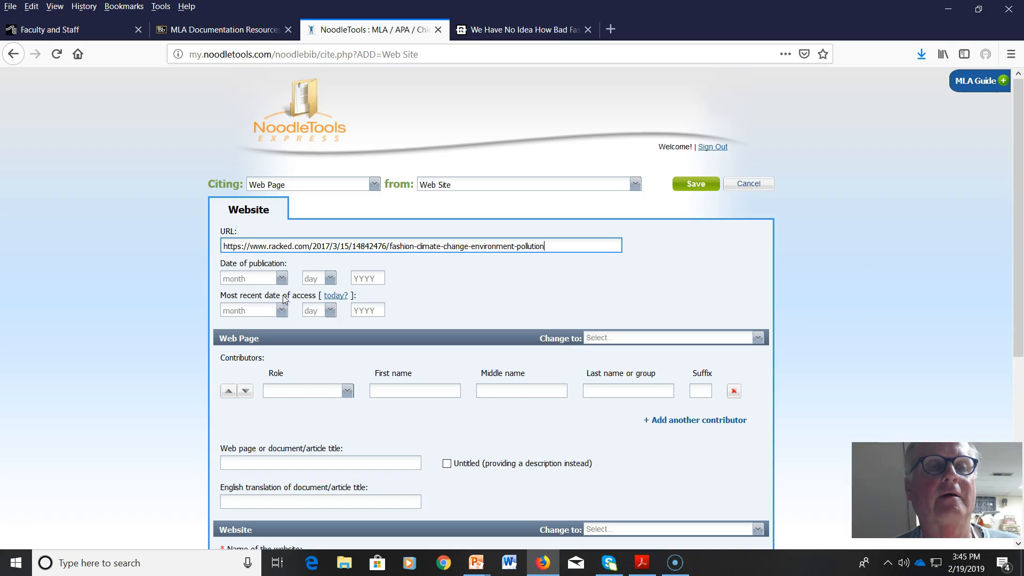
- Set the citation's publication date to March 17, 2017 and its most recent access date to today's date
{"action": "left_click", "coordinate": [282, 278]}
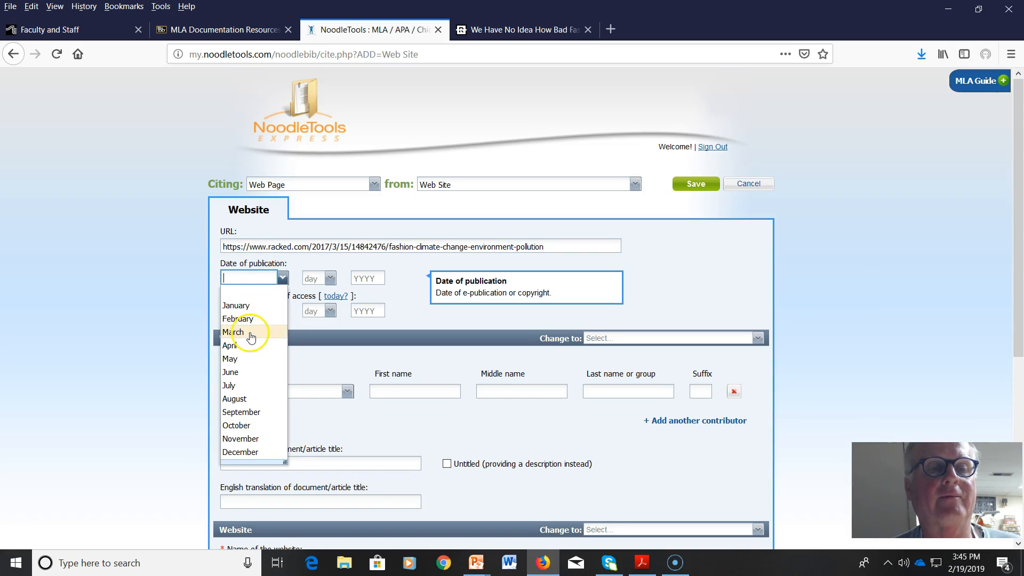
{"action": "left_click", "coordinate": [249, 332]}
{"action": "left_click", "coordinate": [330, 278]}
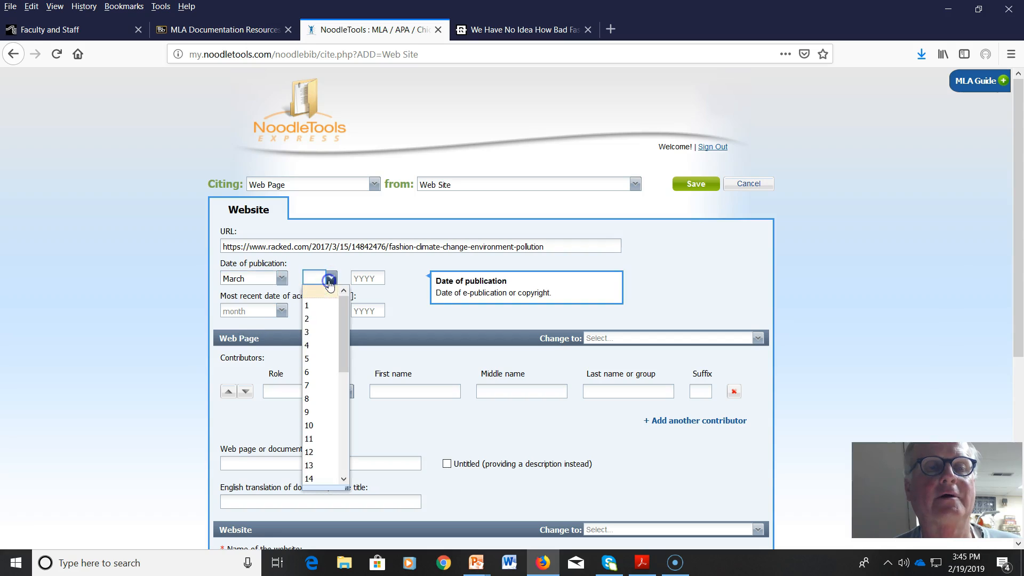
{"action": "scroll", "coordinate": [317, 426], "scroll_direction": "down", "scroll_amount": 5}
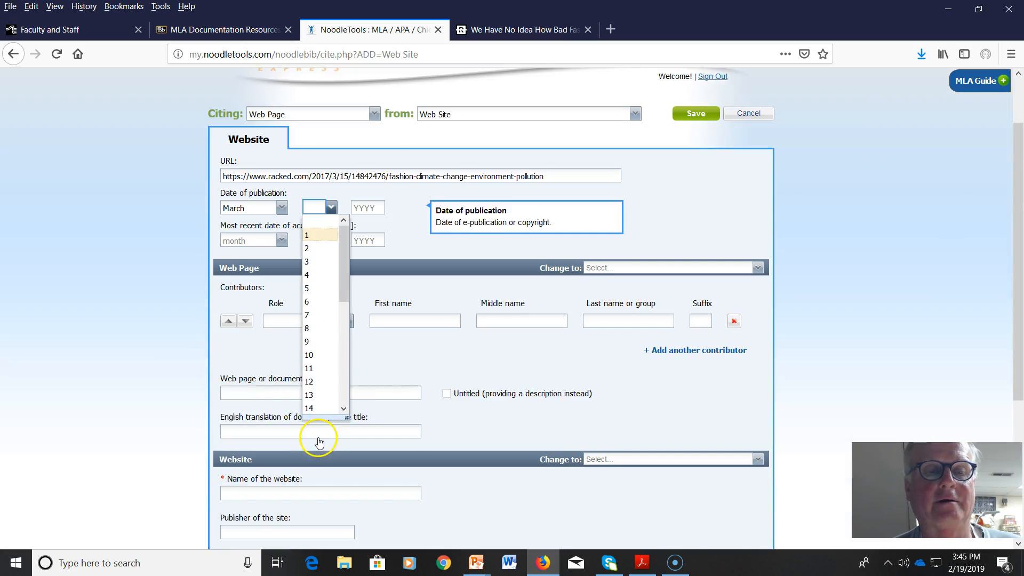
{"action": "left_click", "coordinate": [344, 339]}
{"action": "left_click", "coordinate": [343, 339]}
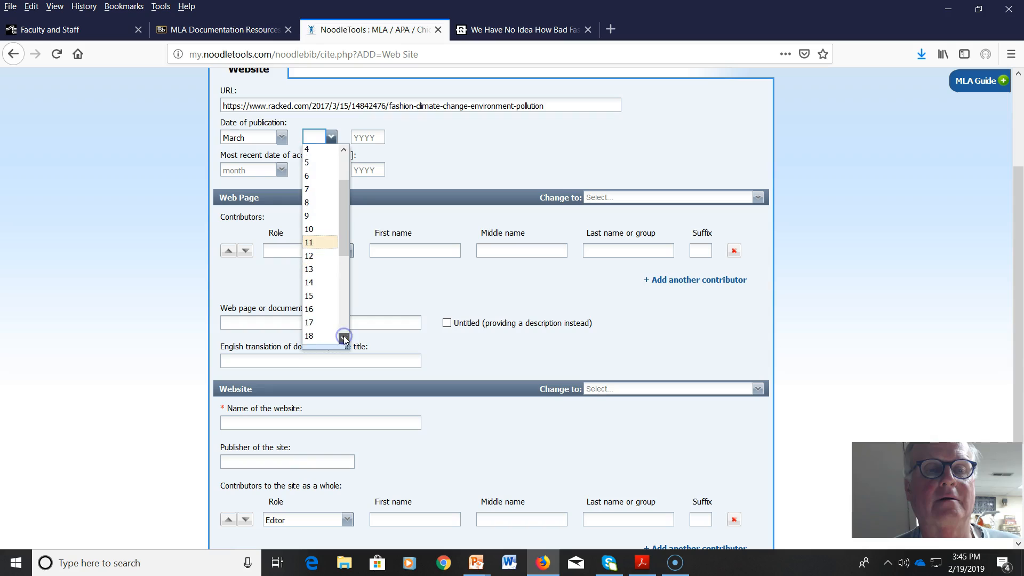
{"action": "left_click", "coordinate": [322, 320]}
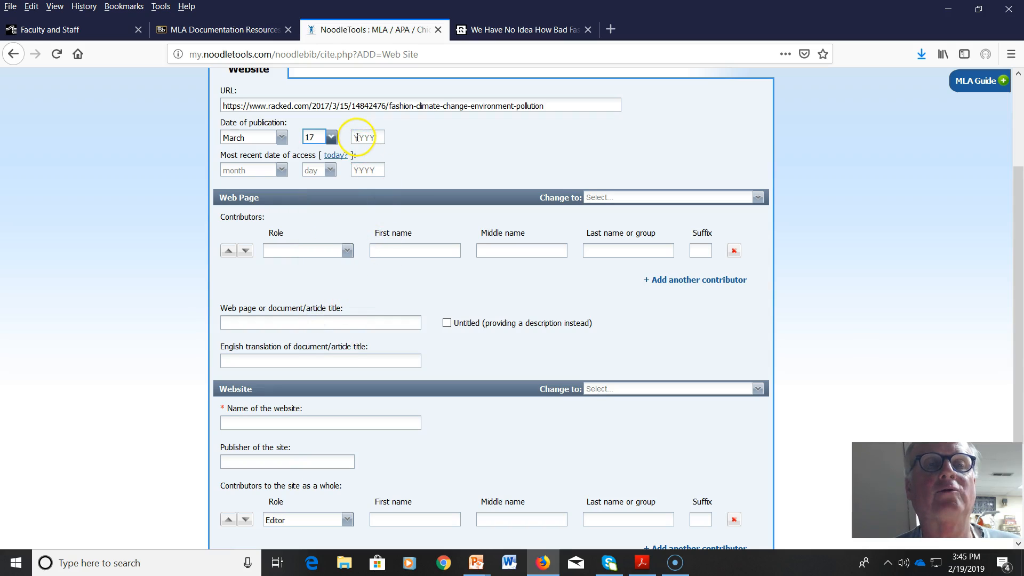
{"action": "left_click", "coordinate": [376, 137]}
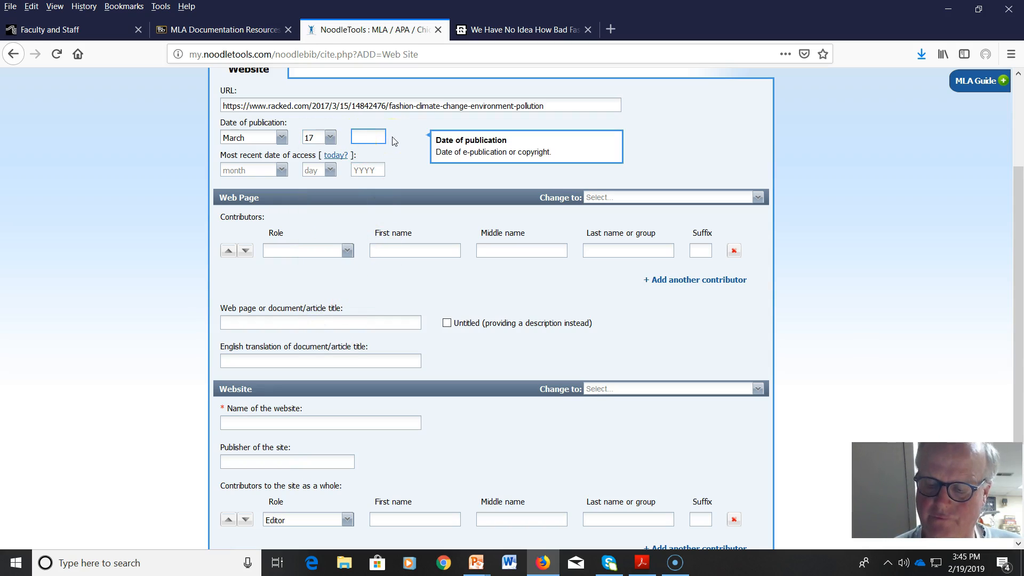
{"action": "left_click", "coordinate": [335, 154]}
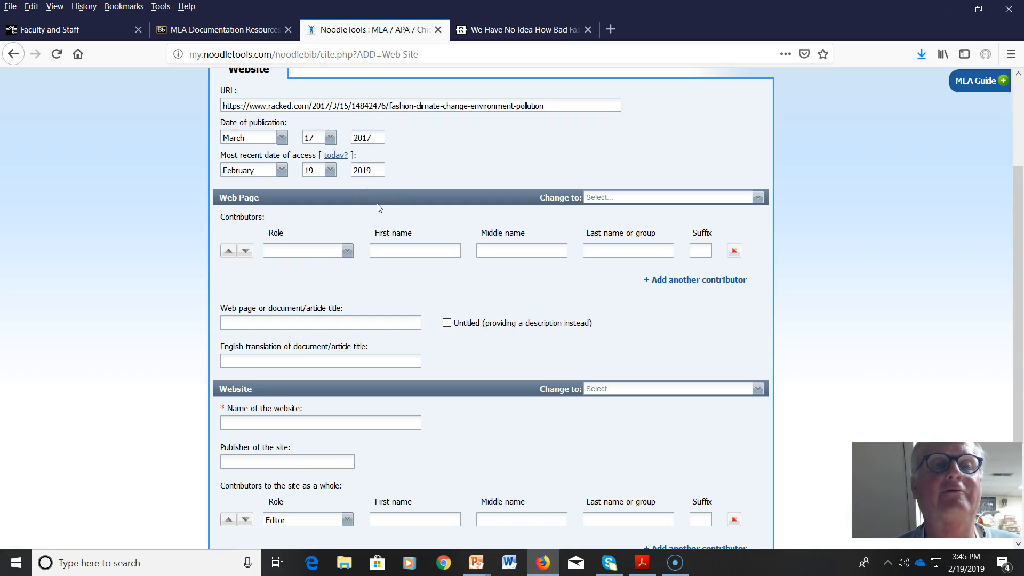
- Add the web page contributor with the role Author, entering the article author's first and last name
{"action": "left_click", "coordinate": [347, 251]}
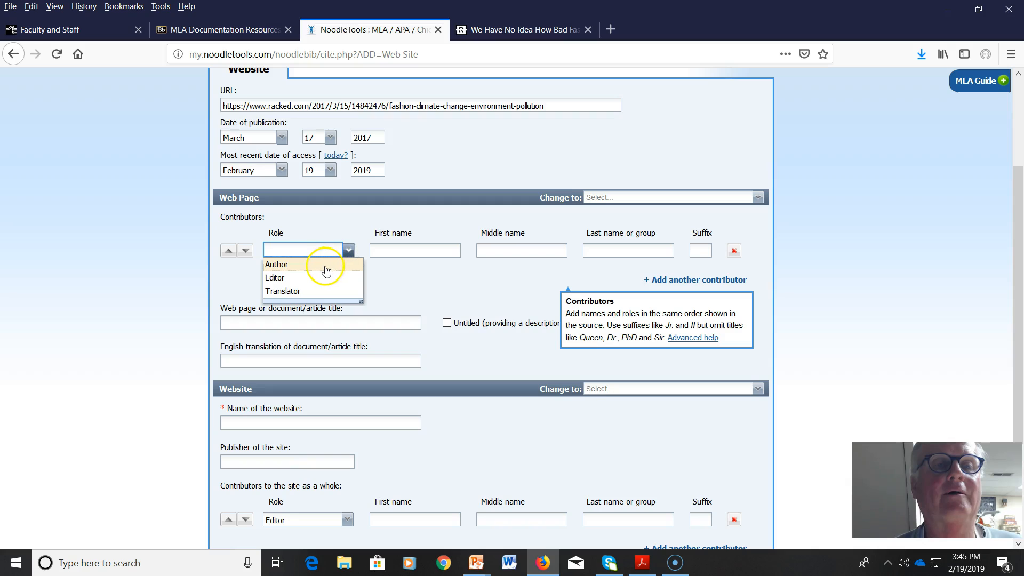
{"action": "left_click", "coordinate": [296, 266]}
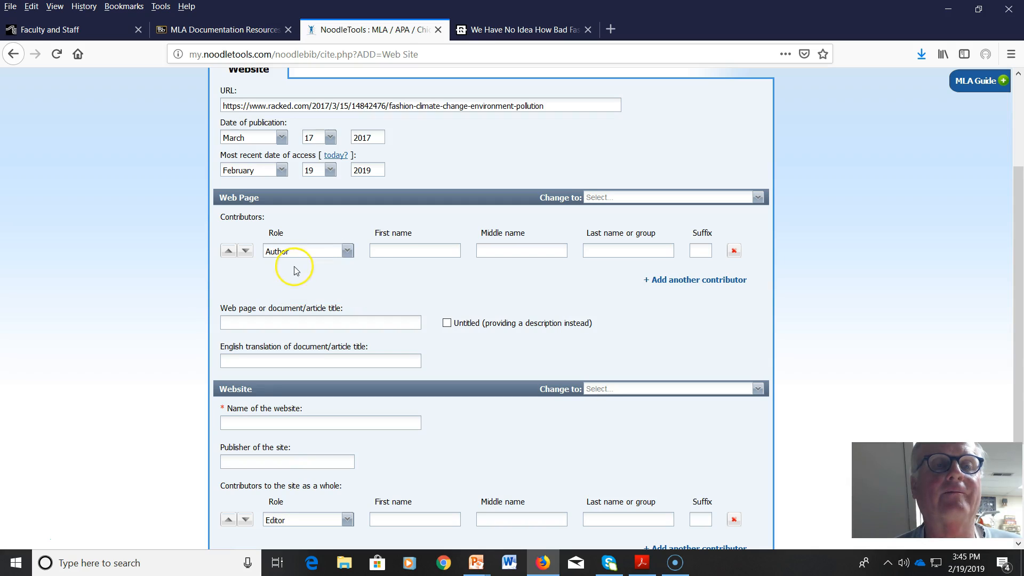
{"action": "left_click", "coordinate": [388, 249]}
{"action": "type", "text": "Alden"}
{"action": "key", "text": "Tab"}
{"action": "key", "text": "Tab"}
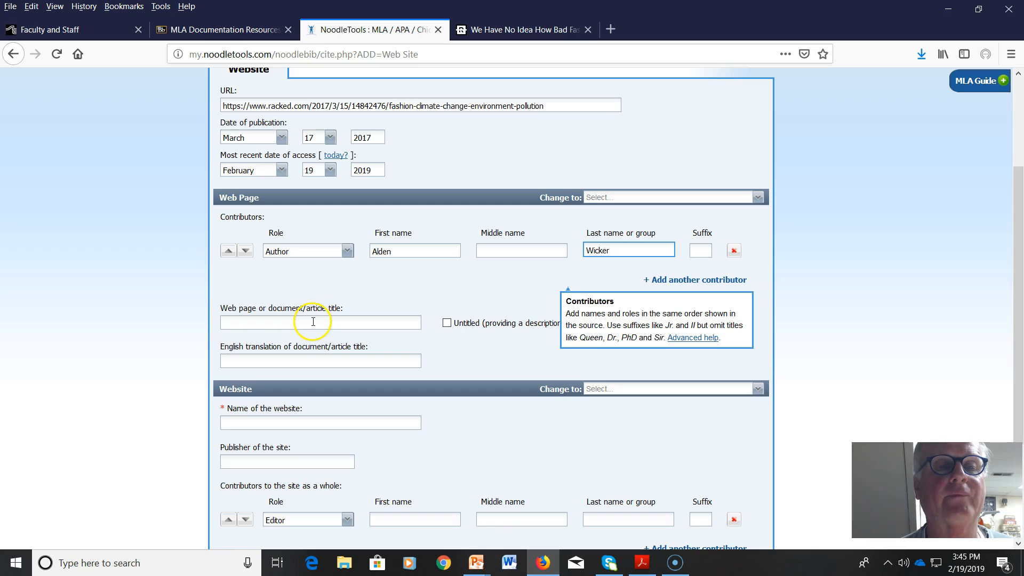
- Enter "We Have No Idea How Bad Fashion Actually Is for the Environment" as the web page title
{"action": "scroll", "coordinate": [313, 322], "scroll_direction": "down", "scroll_amount": 3}
{"action": "left_click", "coordinate": [307, 256]}
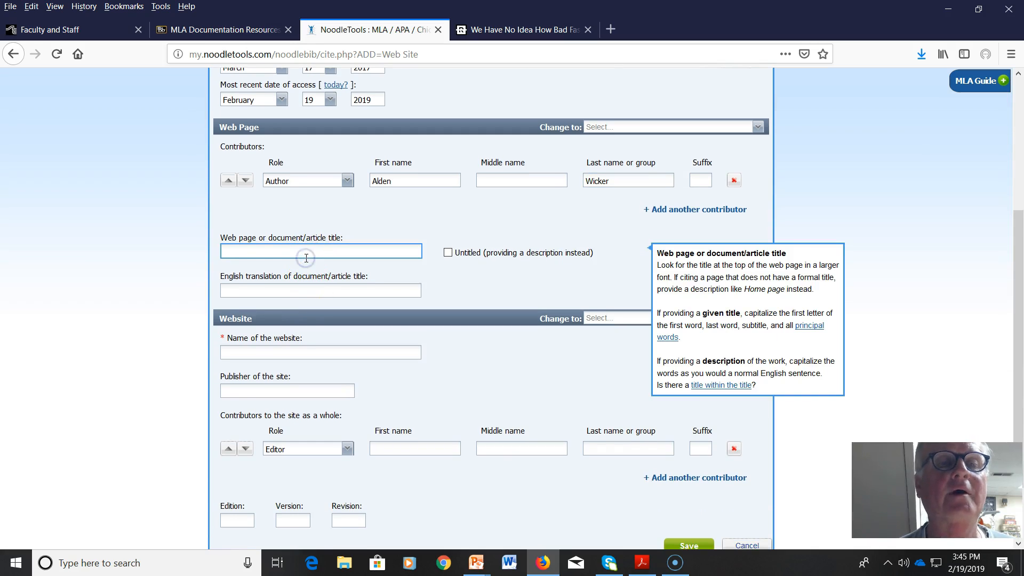
{"action": "type", "text": "We Have No Idea"}
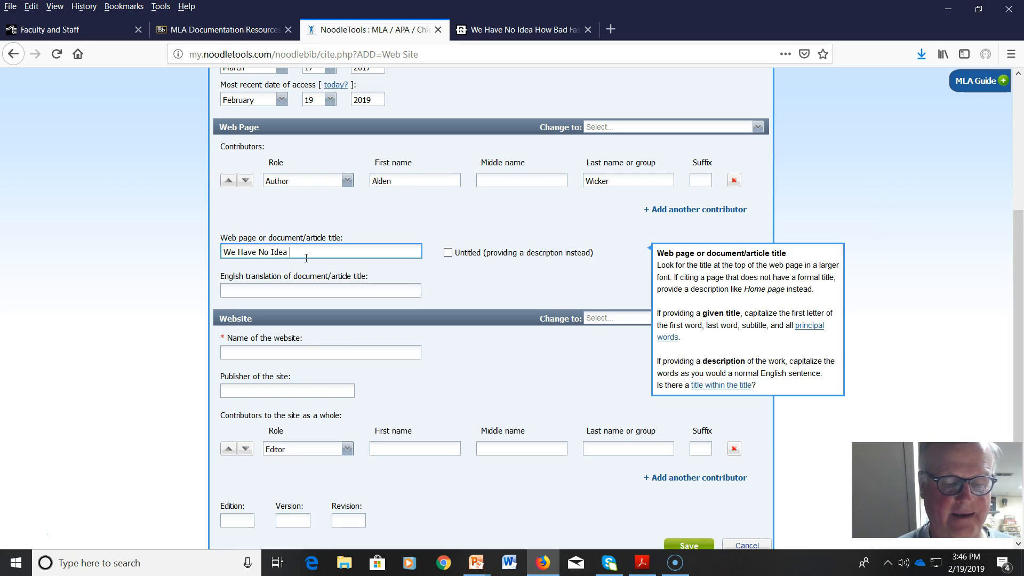
{"action": "type", "text": "Fashion Actuall"}
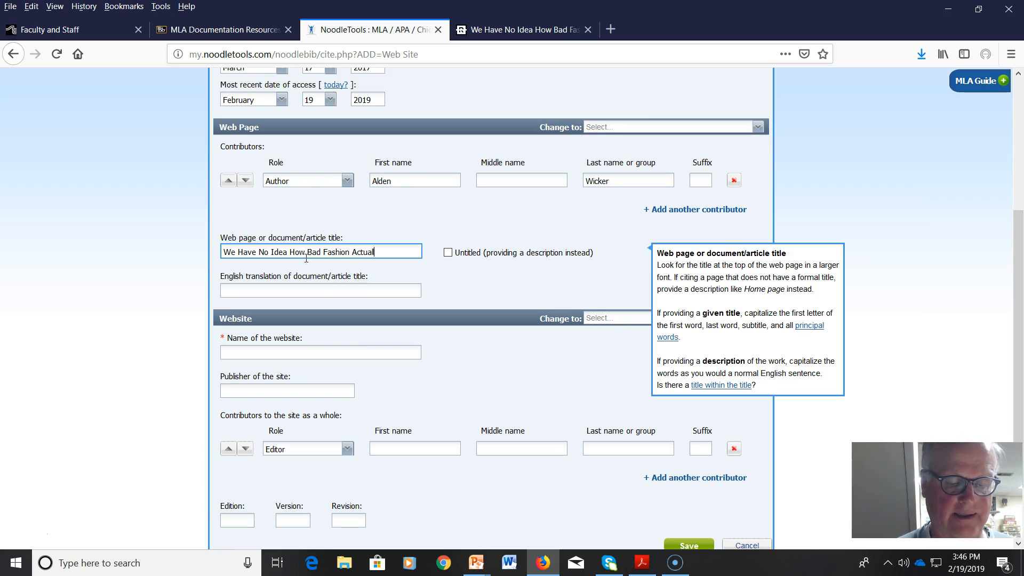
{"action": "type", "text": "y Is for the Environment"}
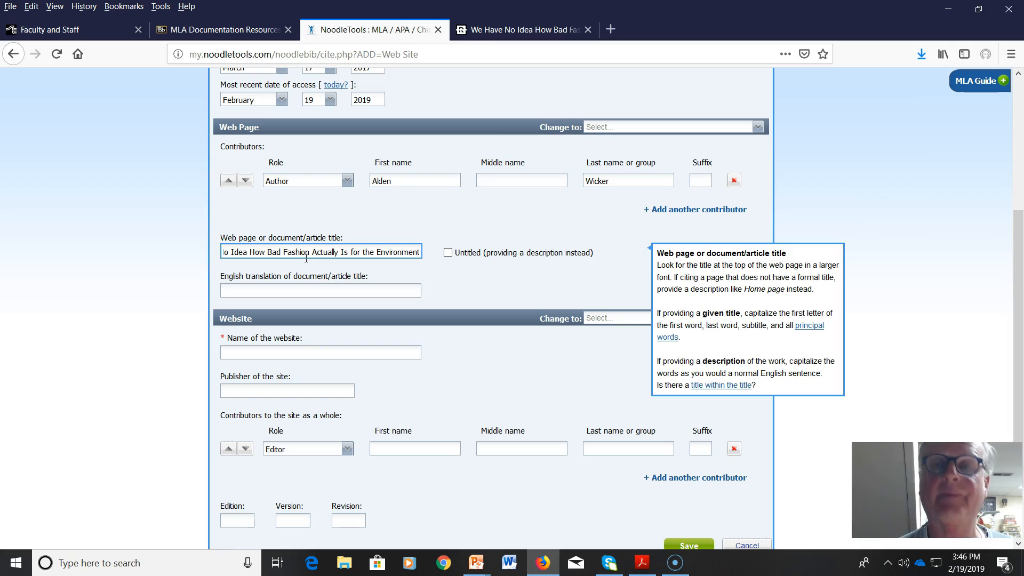
- Check the publication date on the Racked article page and correct the citation's publication day to 15
{"action": "left_click", "coordinate": [553, 35]}
{"action": "scroll", "coordinate": [506, 270], "scroll_direction": "down", "scroll_amount": 5}
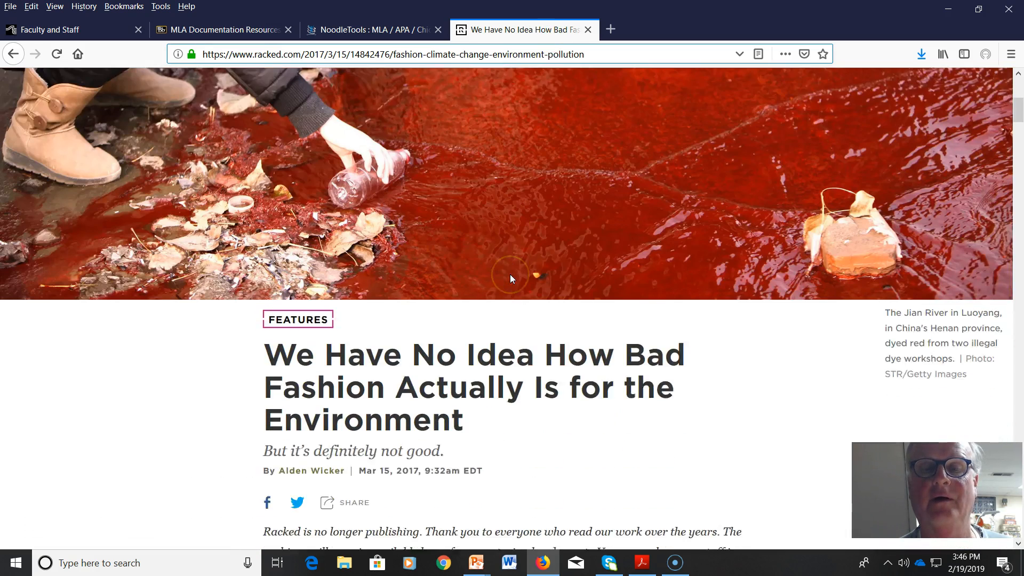
{"action": "scroll", "coordinate": [510, 275], "scroll_direction": "down", "scroll_amount": 1}
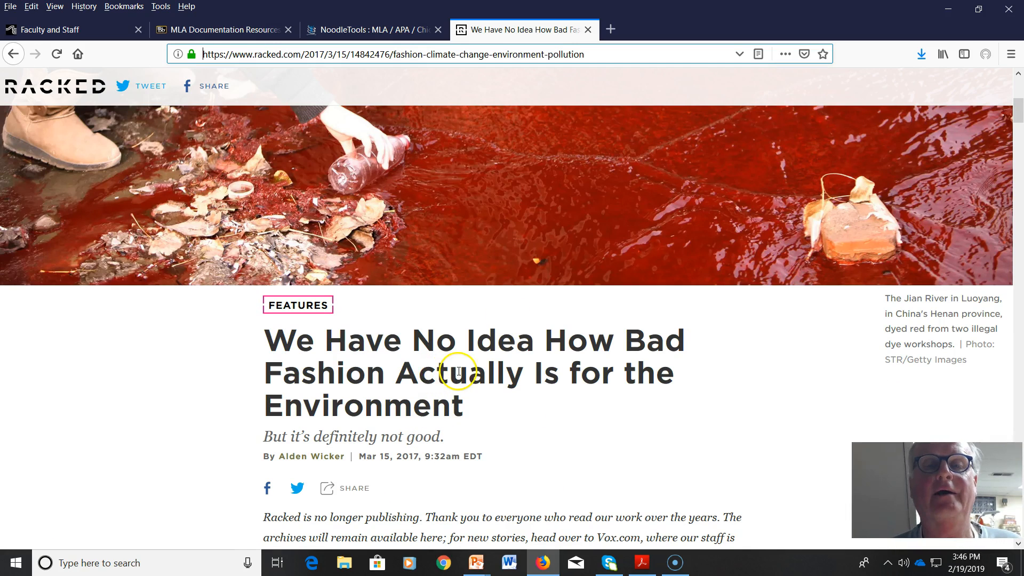
{"action": "left_click", "coordinate": [361, 33]}
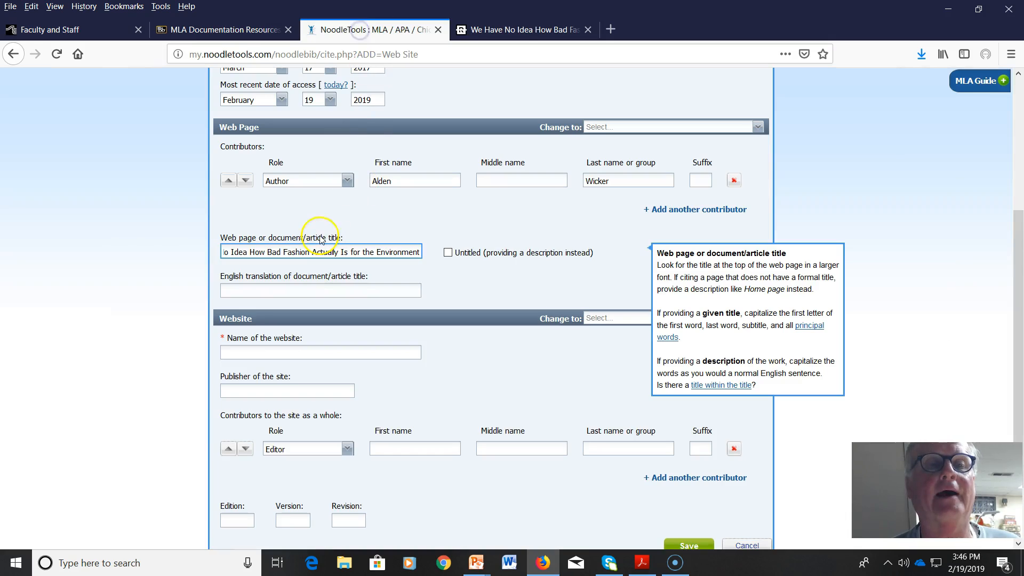
{"action": "scroll", "coordinate": [329, 103], "scroll_direction": "up", "scroll_amount": 1}
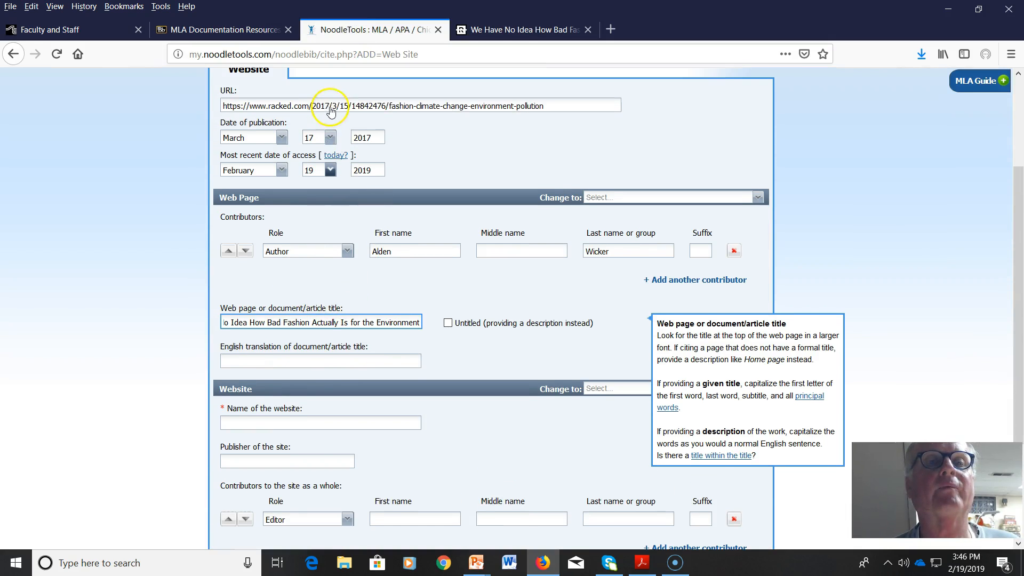
{"action": "left_click", "coordinate": [330, 138]}
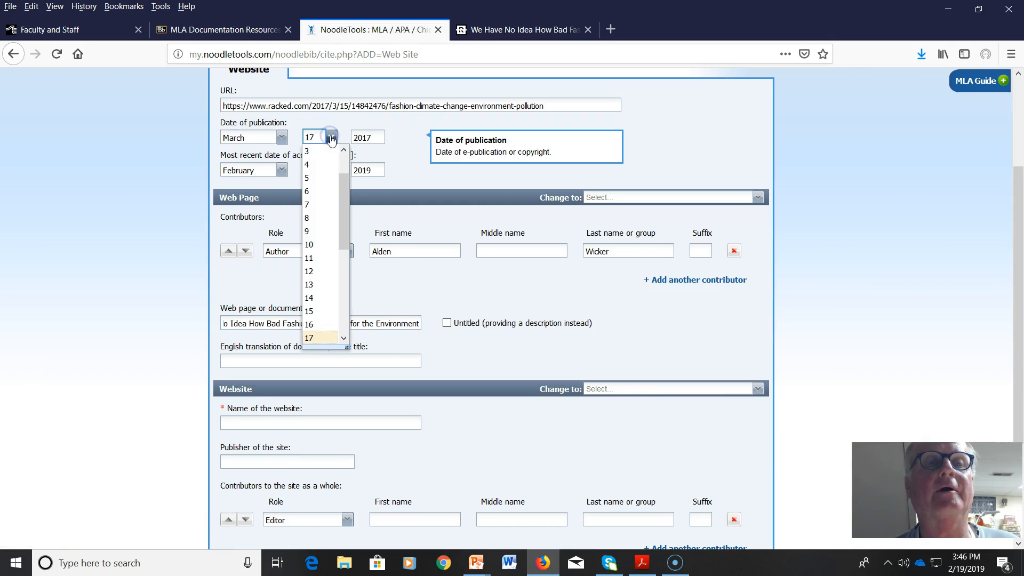
{"action": "left_click", "coordinate": [310, 311]}
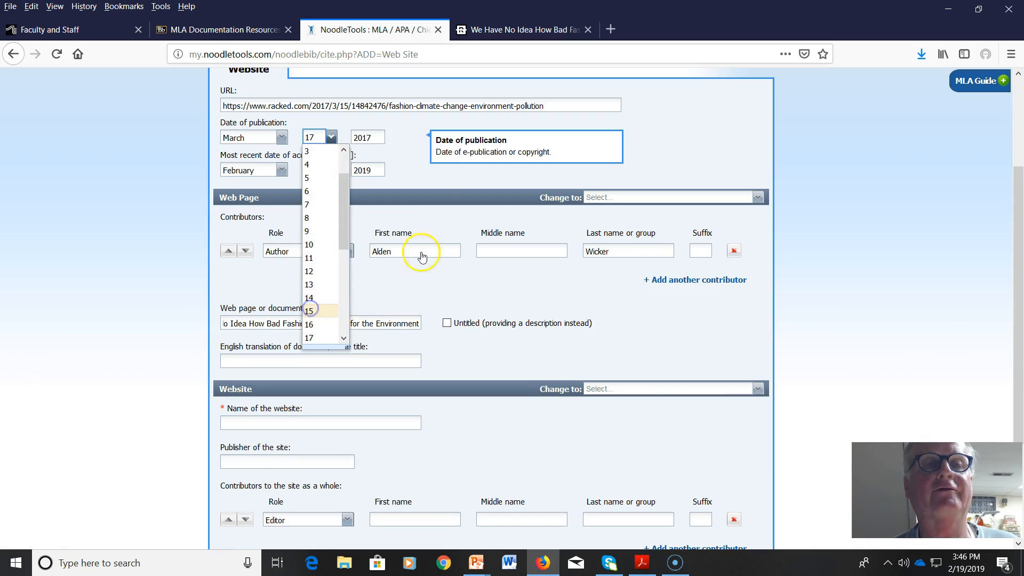
- Enter "Racked" as the name of the website and "Vox Media" as the publisher of the site
{"action": "scroll", "coordinate": [443, 187], "scroll_direction": "down", "scroll_amount": 1}
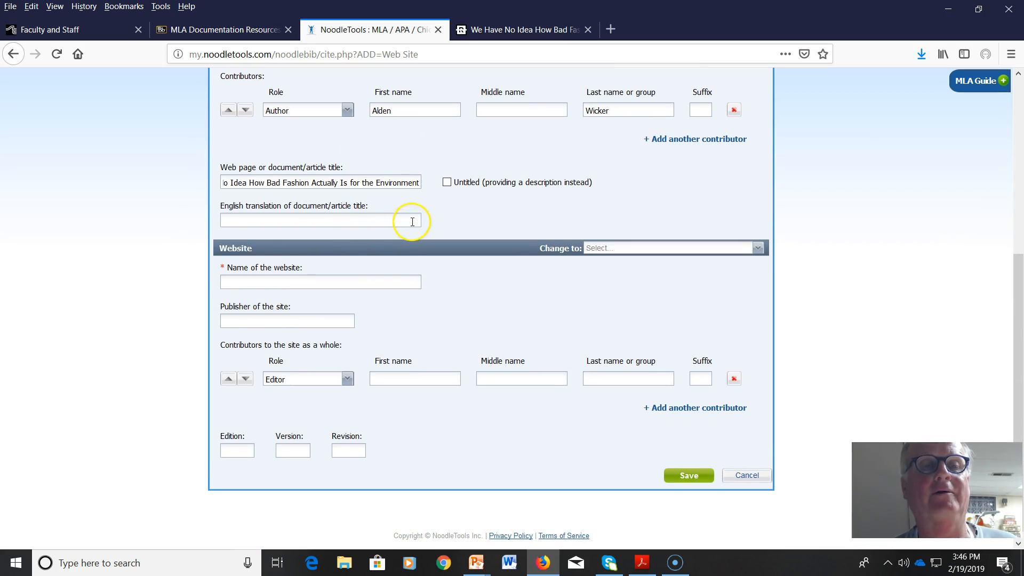
{"action": "left_click", "coordinate": [344, 279]}
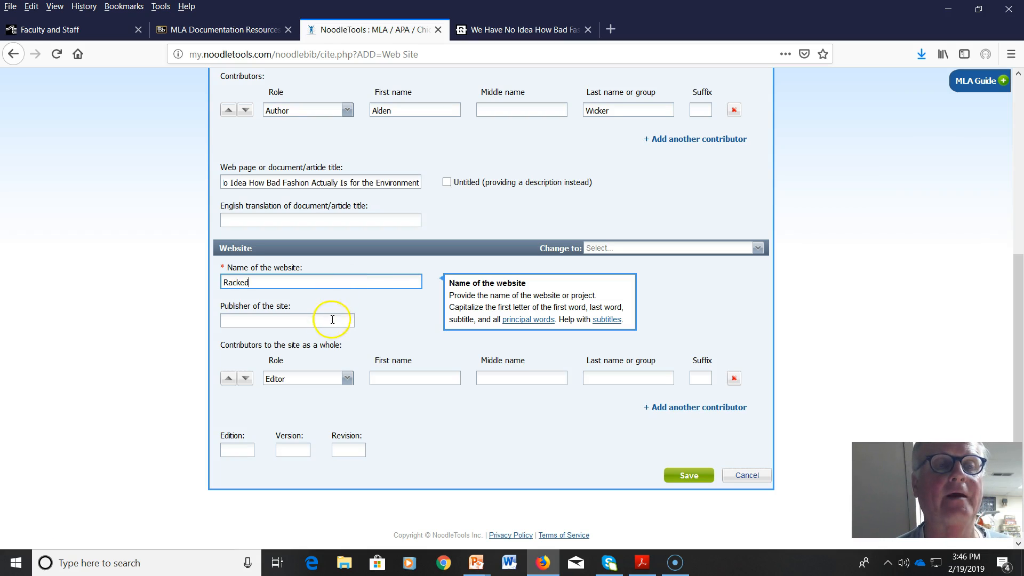
{"action": "left_click", "coordinate": [306, 321]}
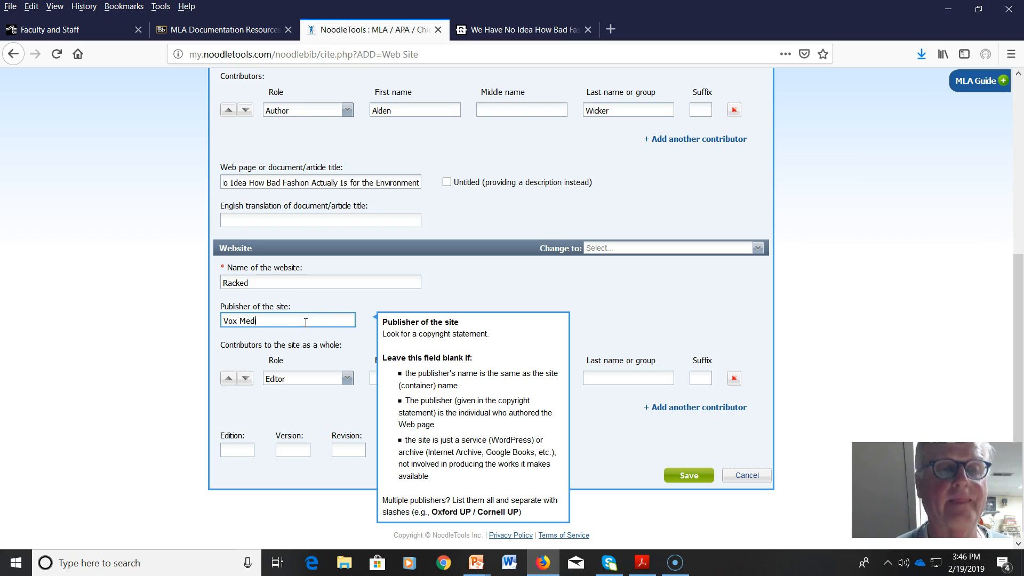
{"action": "left_click", "coordinate": [525, 300]}
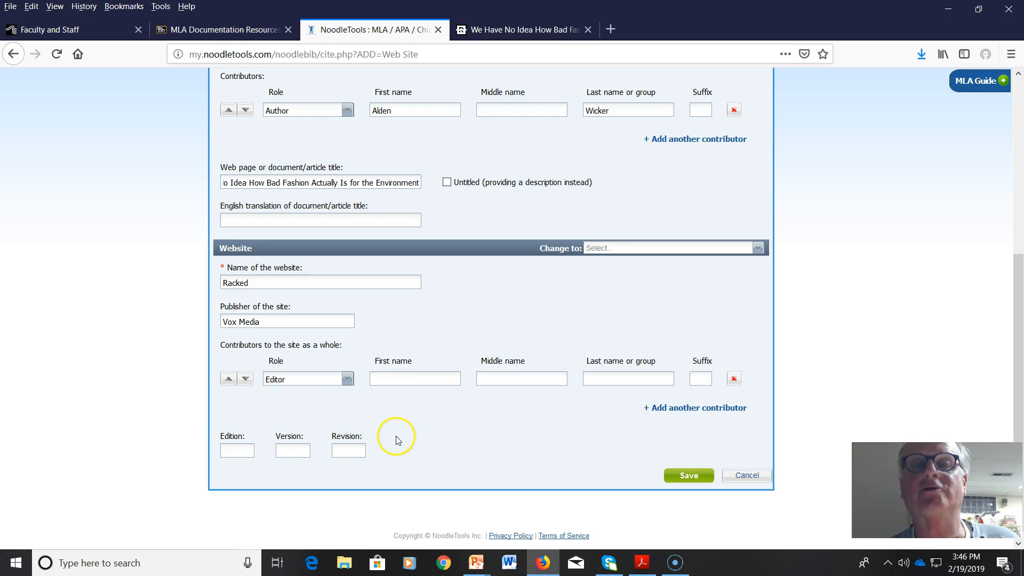
- Review the completed website citation form and save it to generate the MLA citation
{"action": "scroll", "coordinate": [387, 266], "scroll_direction": "up", "scroll_amount": 5}
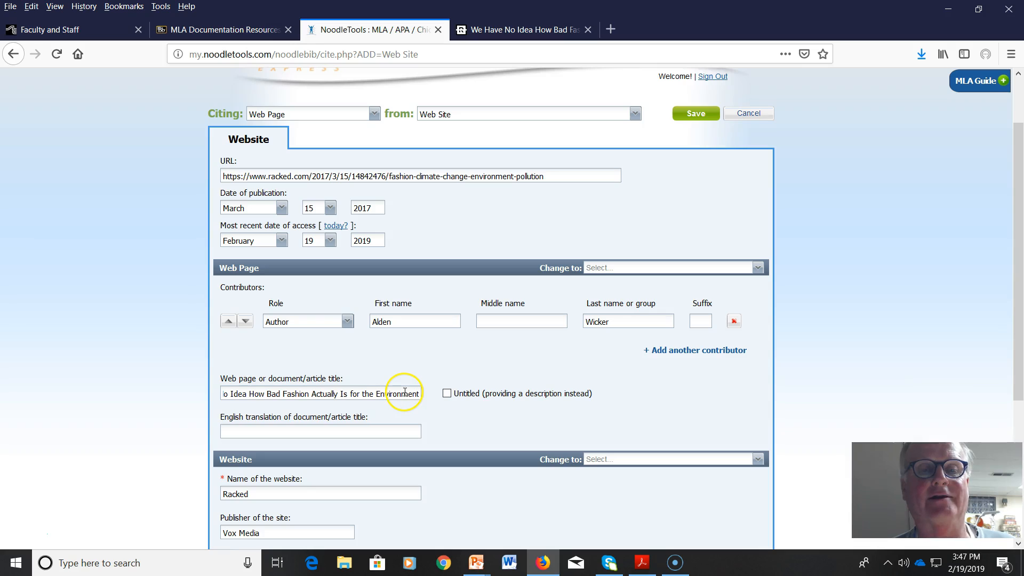
{"action": "scroll", "coordinate": [404, 392], "scroll_direction": "down", "scroll_amount": 2}
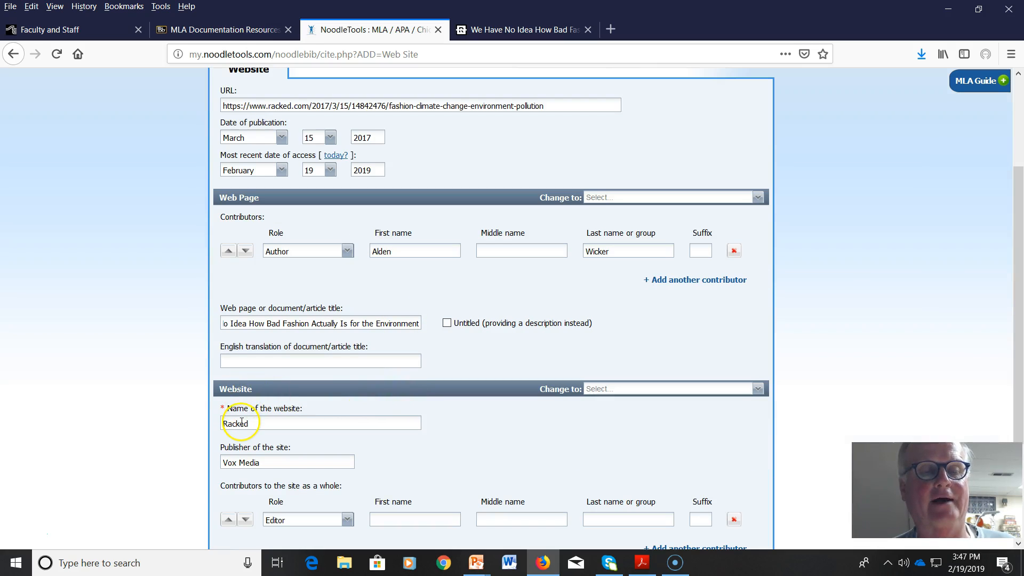
{"action": "scroll", "coordinate": [241, 422], "scroll_direction": "down", "scroll_amount": 2}
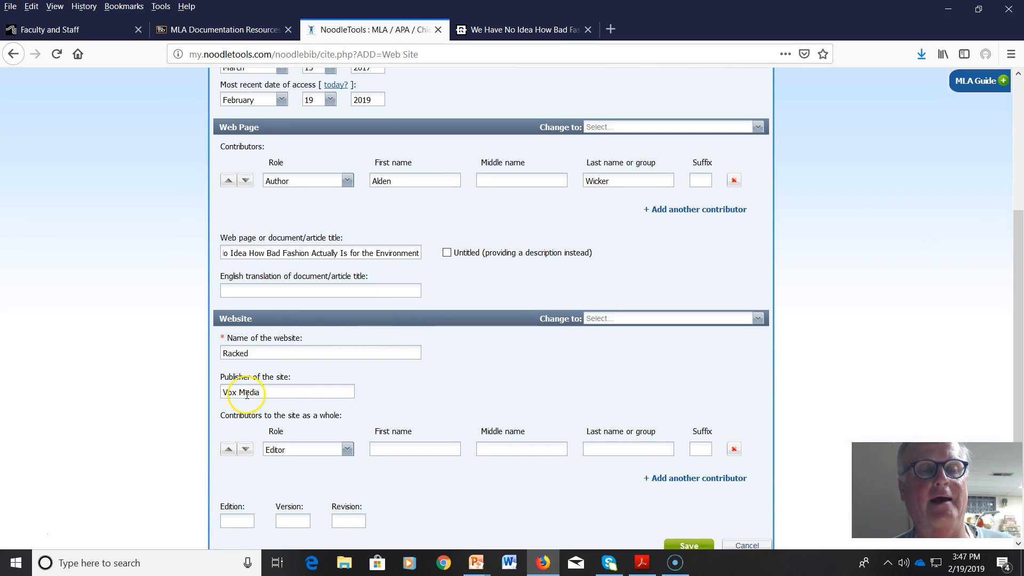
{"action": "scroll", "coordinate": [637, 472], "scroll_direction": "down", "scroll_amount": 2}
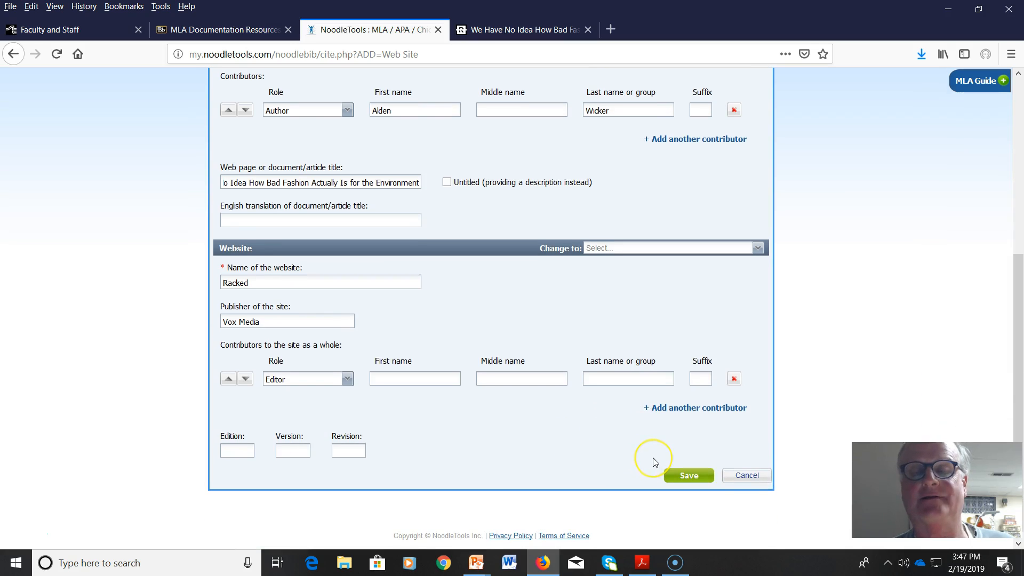
{"action": "left_click", "coordinate": [700, 476]}
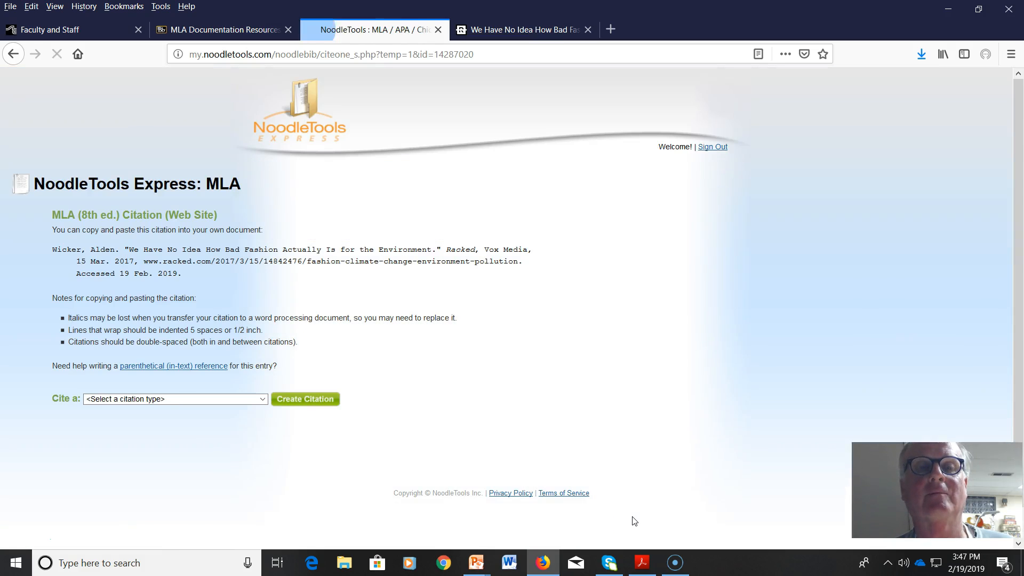
{"action": "left_click", "coordinate": [473, 409]}
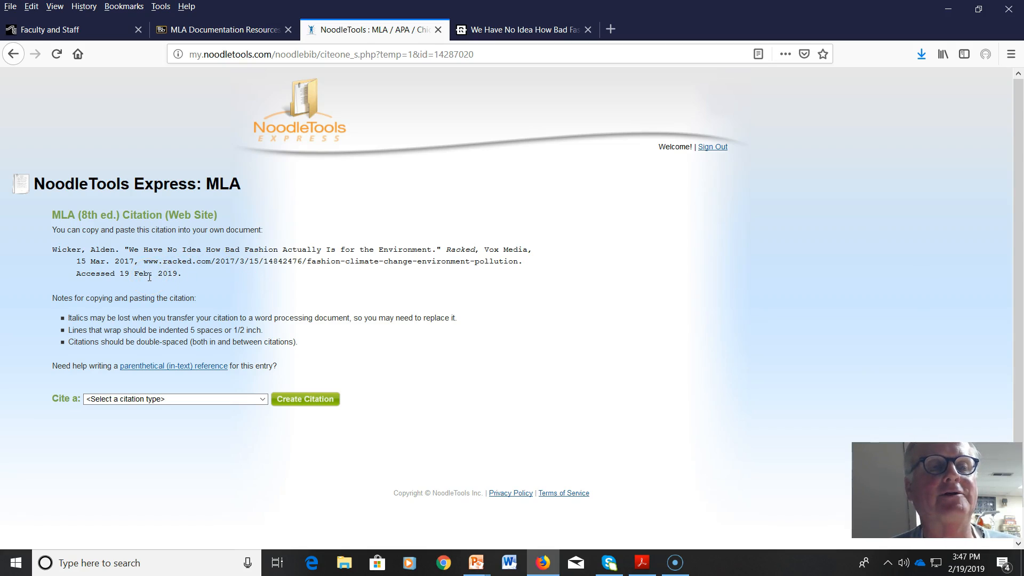
- Copy the full text of the generated MLA citation
{"action": "left_click", "coordinate": [23, 535]}
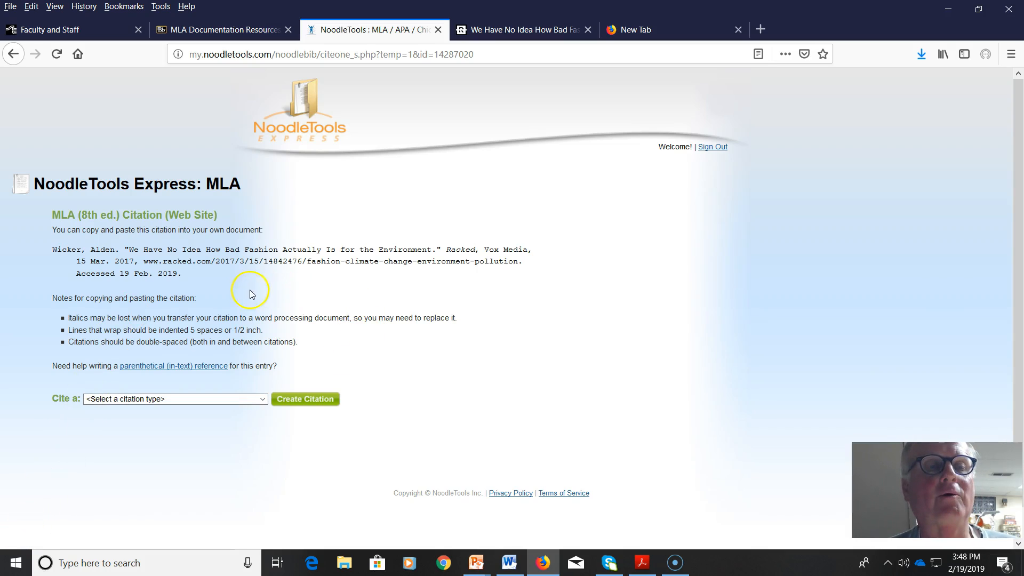
{"action": "left_click_drag", "start_coordinate": [187, 275], "coordinate": [62, 249]}
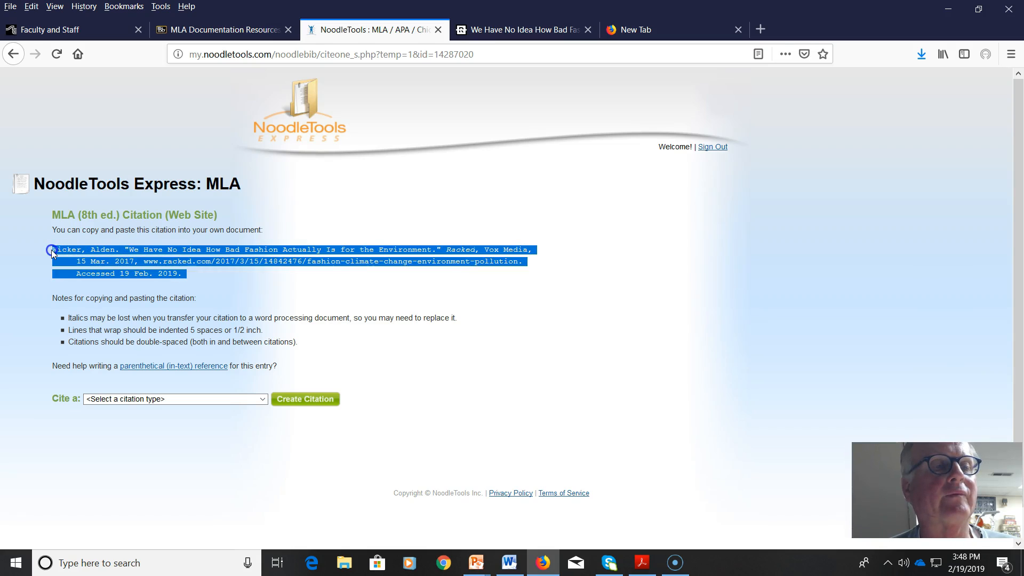
{"action": "right_click", "coordinate": [79, 252]}
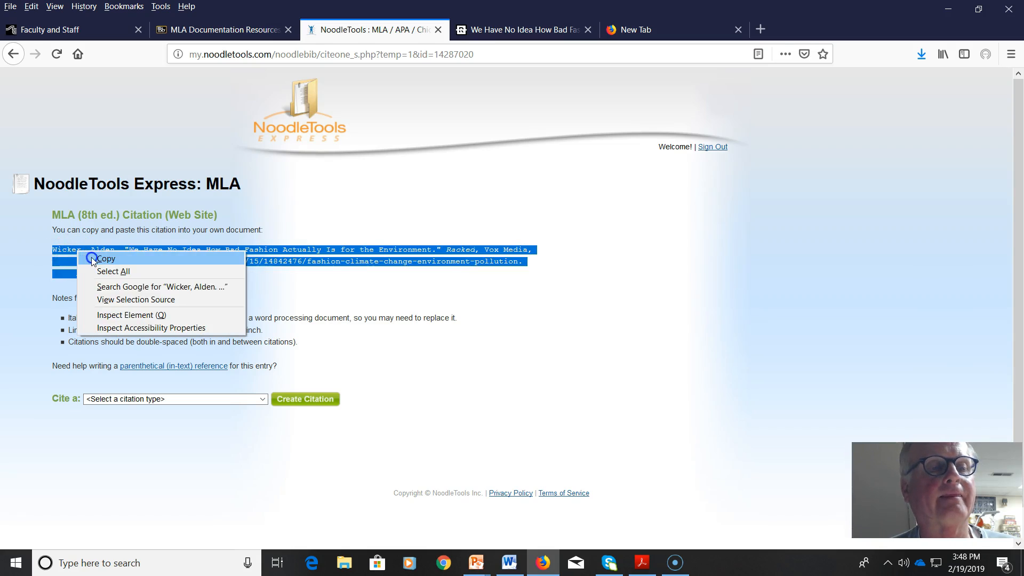
{"action": "left_click", "coordinate": [104, 259]}
- Switch to the blank Word document and enter the centered heading "Works Cited" with a new line below it
{"action": "left_click", "coordinate": [508, 564]}
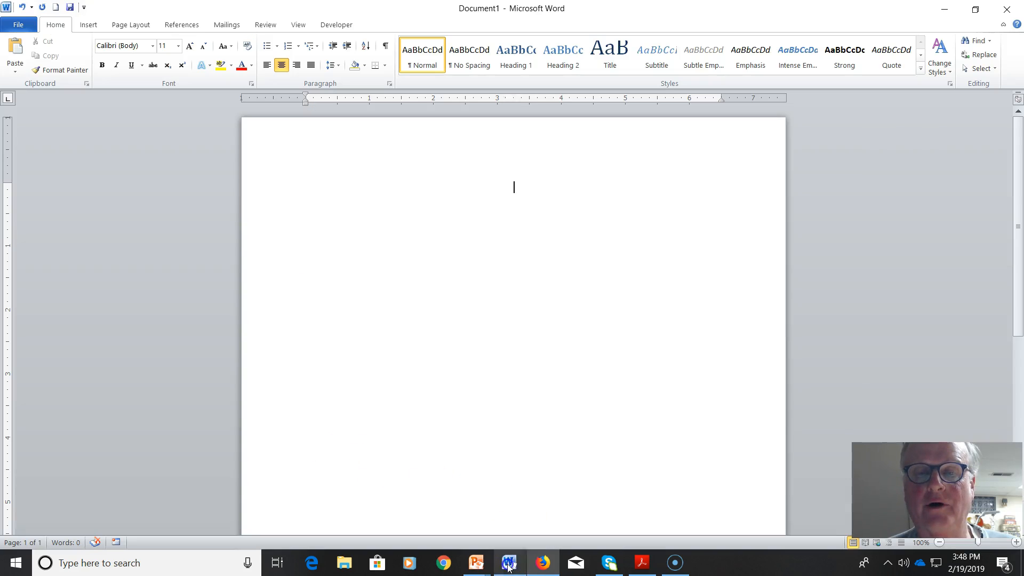
{"action": "left_click", "coordinate": [503, 291]}
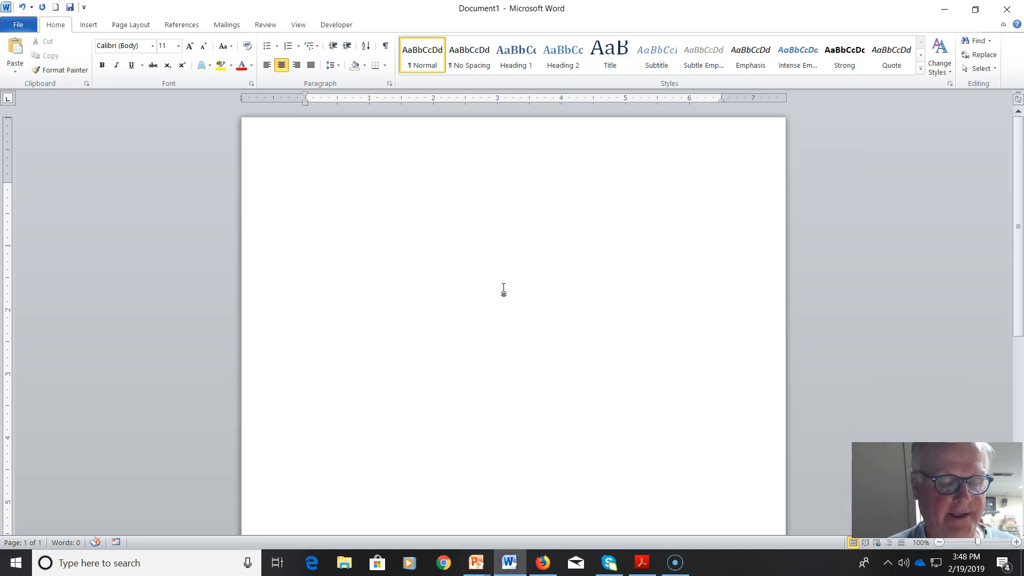
{"action": "type", "text": "Works Cited"}
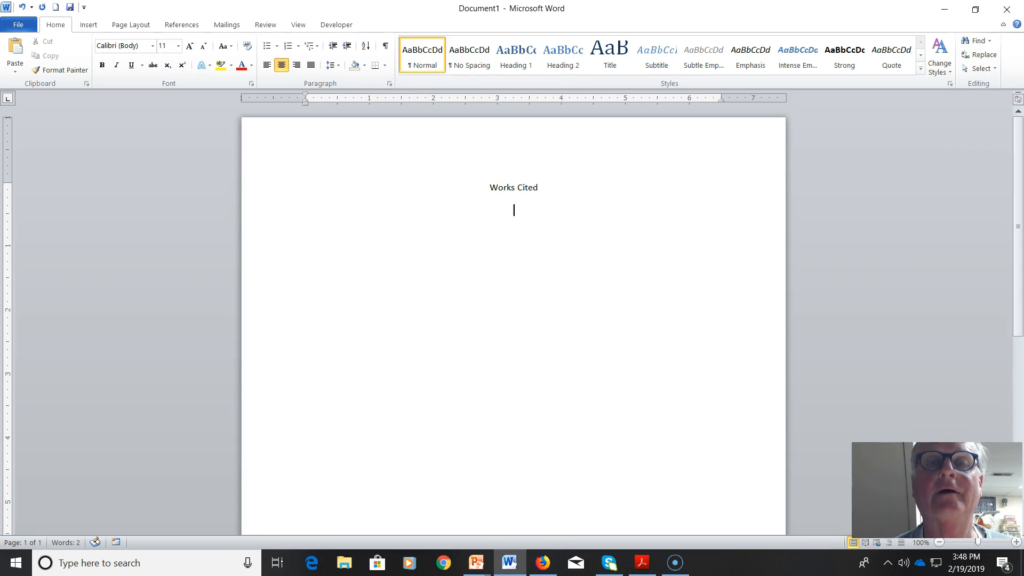
- Format the "Works Cited" heading in Times New Roman at size 14
{"action": "left_click_drag", "start_coordinate": [487, 187], "coordinate": [545, 190]}
{"action": "left_click", "coordinate": [153, 46]}
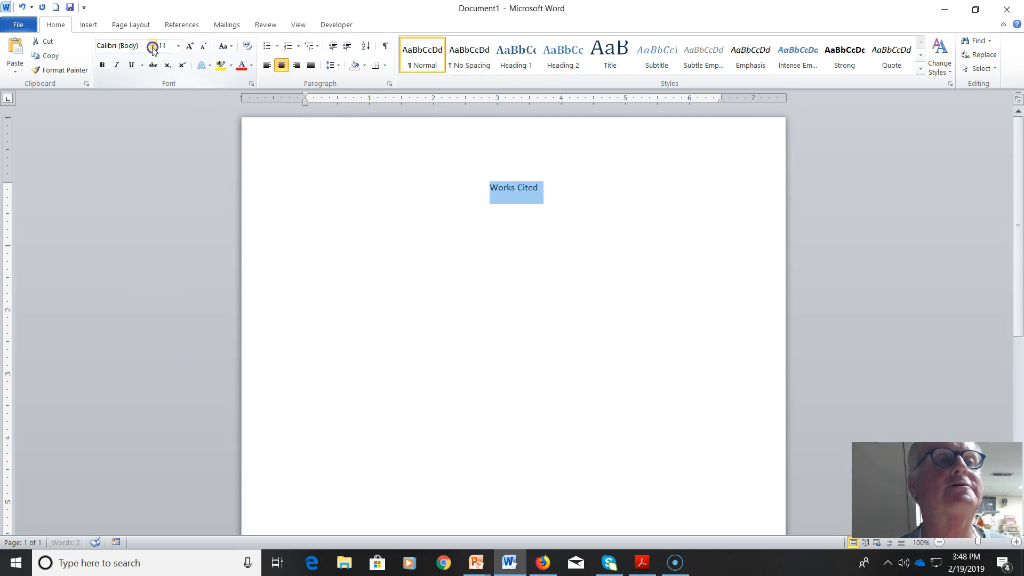
{"action": "left_click", "coordinate": [160, 119]}
{"action": "left_click", "coordinate": [177, 47]}
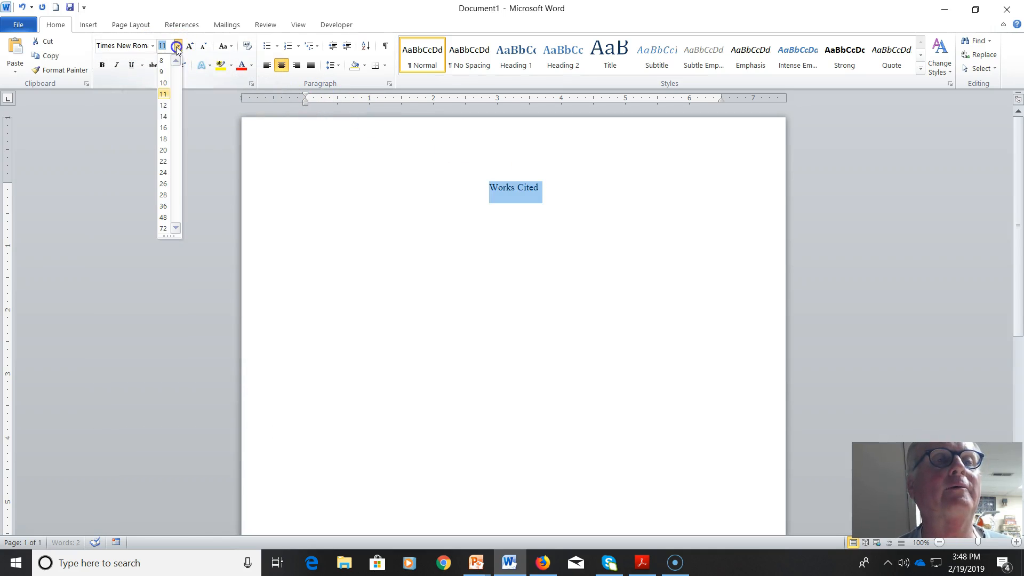
{"action": "left_click", "coordinate": [163, 116]}
- Left-align the line below the "Works Cited" heading and paste the copied citation there with merged formatting
{"action": "left_click", "coordinate": [515, 210]}
{"action": "left_click", "coordinate": [549, 189]}
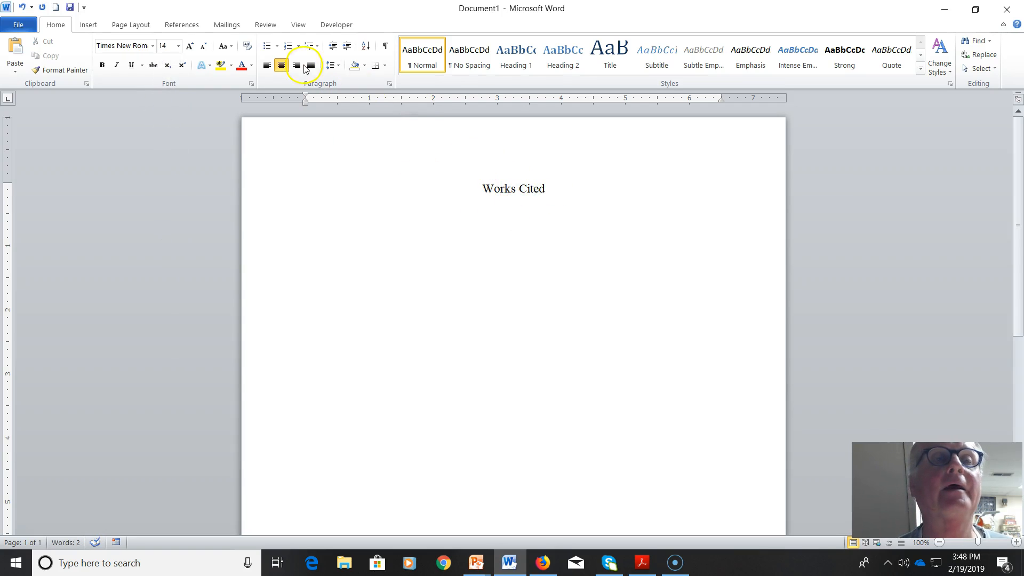
{"action": "left_click", "coordinate": [265, 66]}
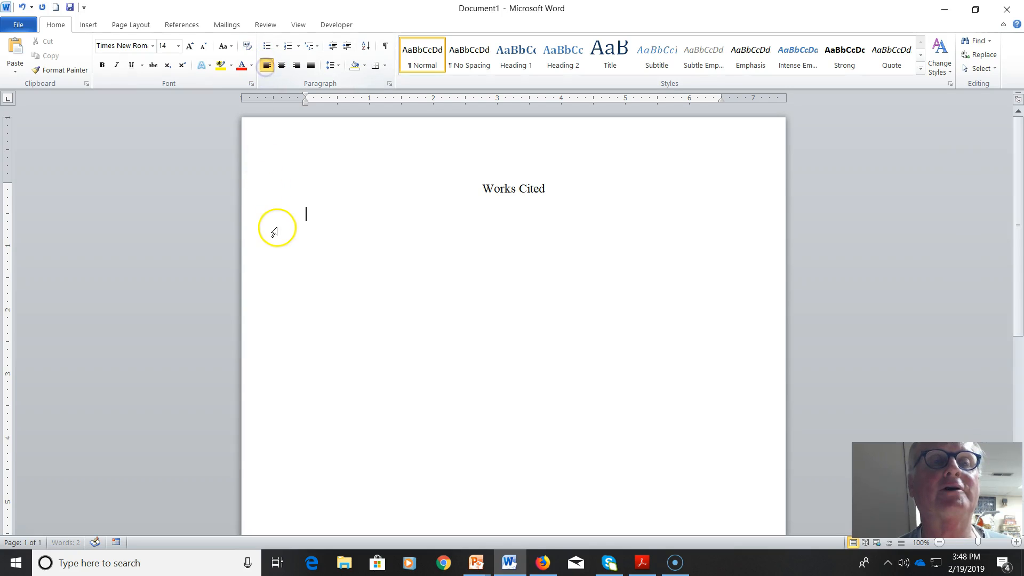
{"action": "right_click", "coordinate": [301, 221]}
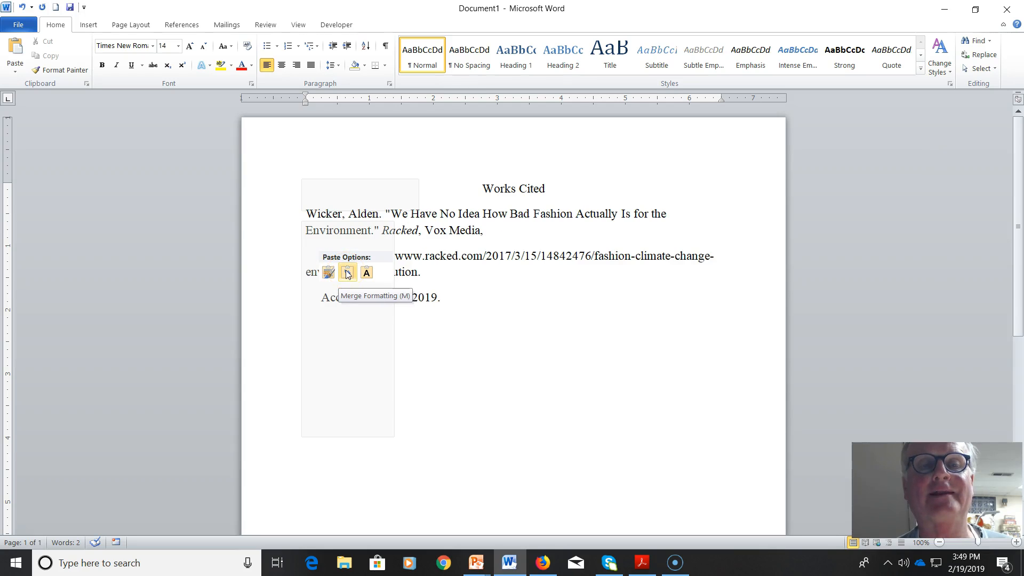
{"action": "left_click", "coordinate": [366, 273]}
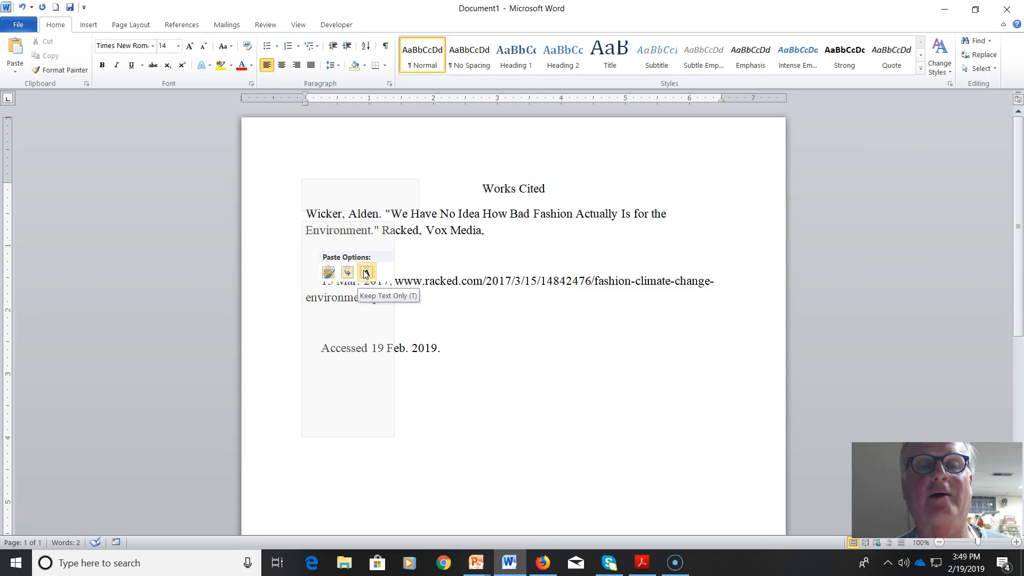
{"action": "left_click", "coordinate": [346, 274]}
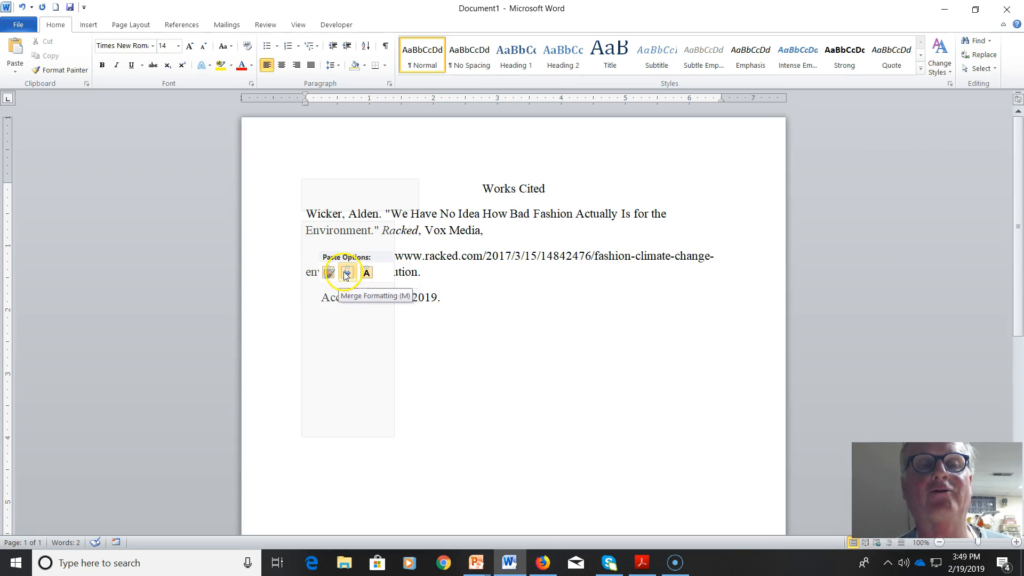
{"action": "left_click", "coordinate": [346, 273]}
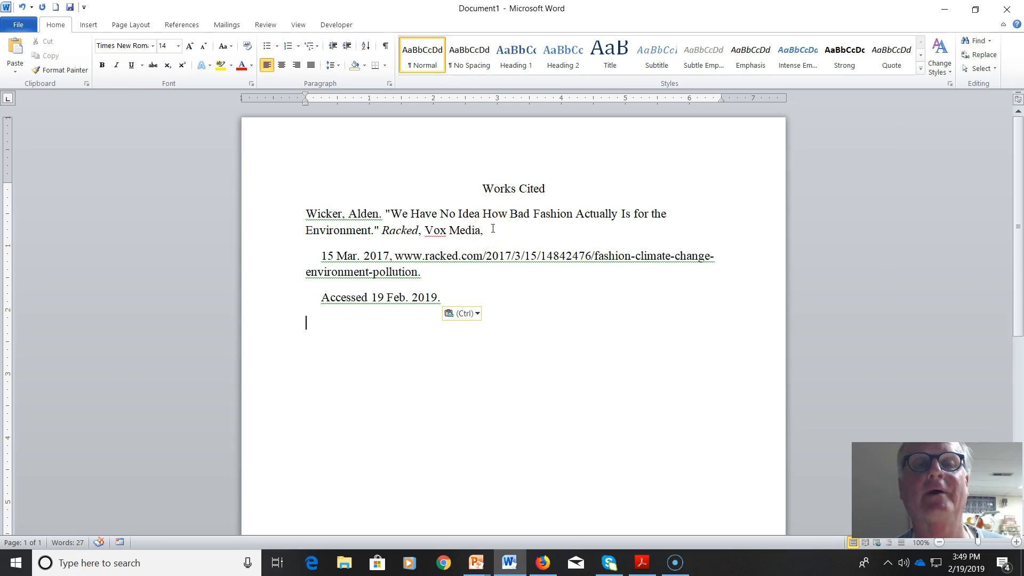
- Show the formatting marks and remove the paragraph break and extra spaces between "Vox Media," and "15 Mar. 2017"
{"action": "left_click", "coordinate": [387, 47]}
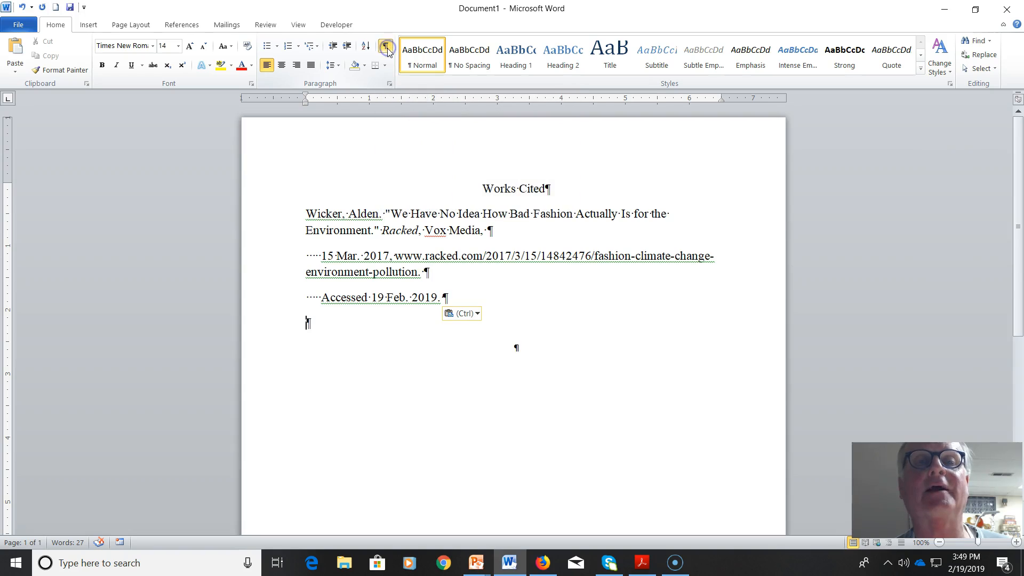
{"action": "left_click", "coordinate": [487, 231]}
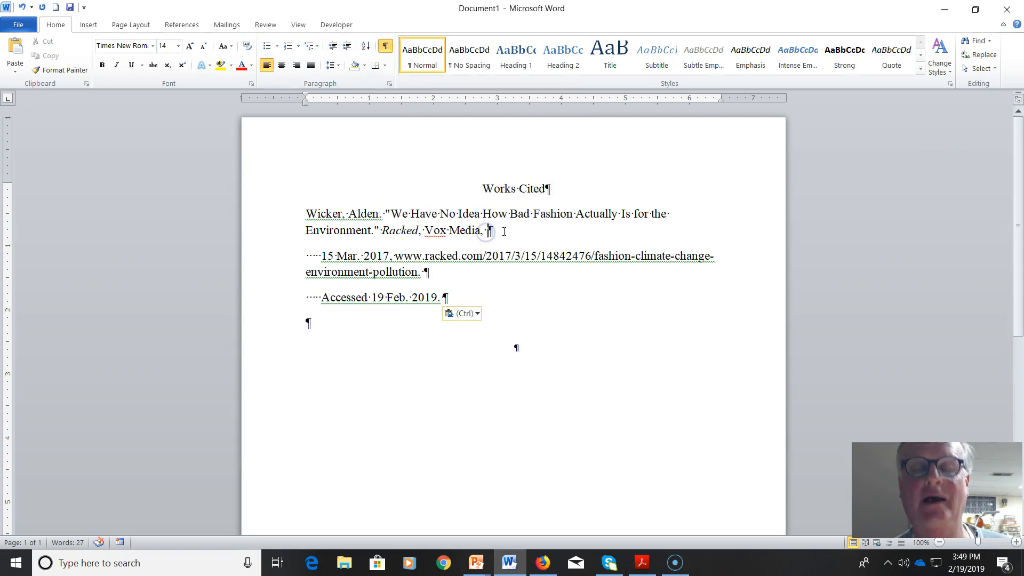
{"action": "key", "text": "Delete"}
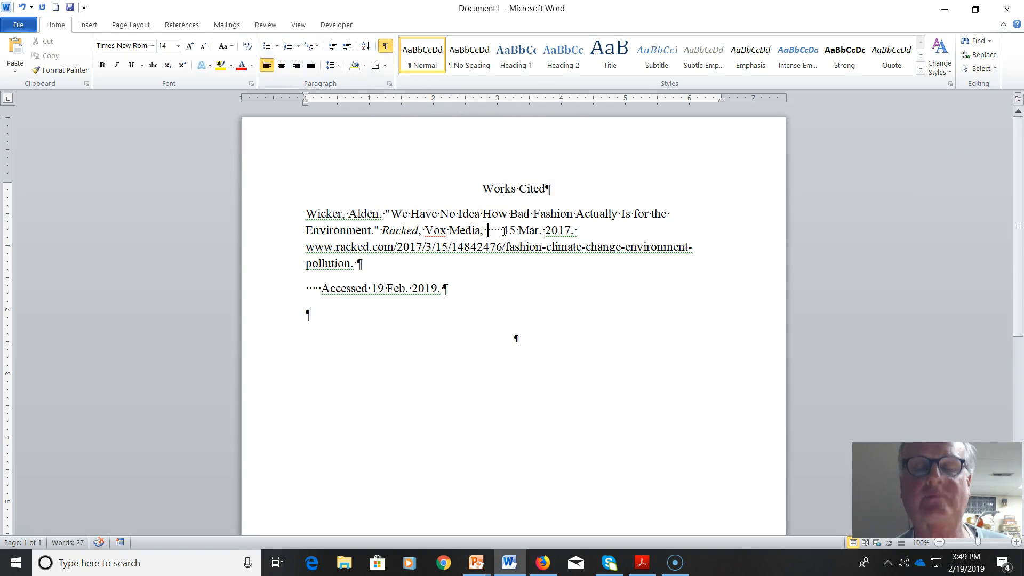
{"action": "key", "text": "Delete"}
{"action": "key", "text": "Delete"}
{"action": "key", "text": "Delete"}
{"action": "key", "text": "Delete"}
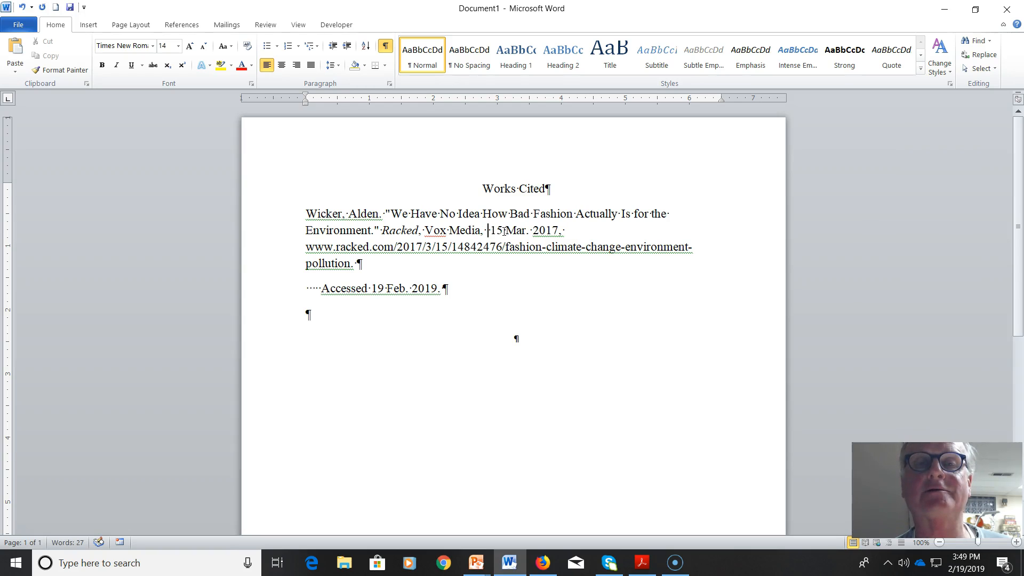
{"action": "left_click", "coordinate": [386, 47]}
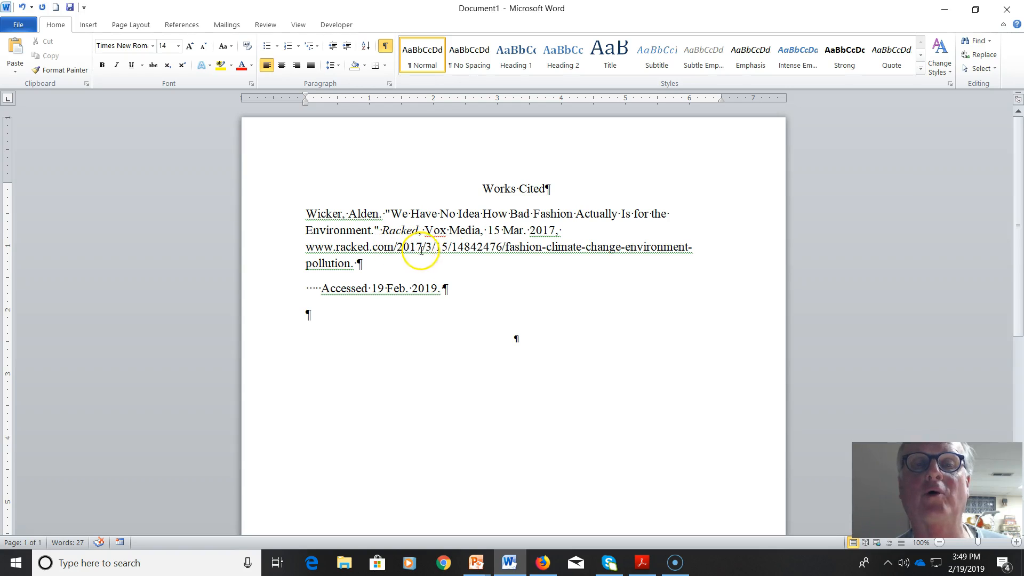
{"action": "left_click", "coordinate": [502, 247]}
{"action": "type", "text": "/"}
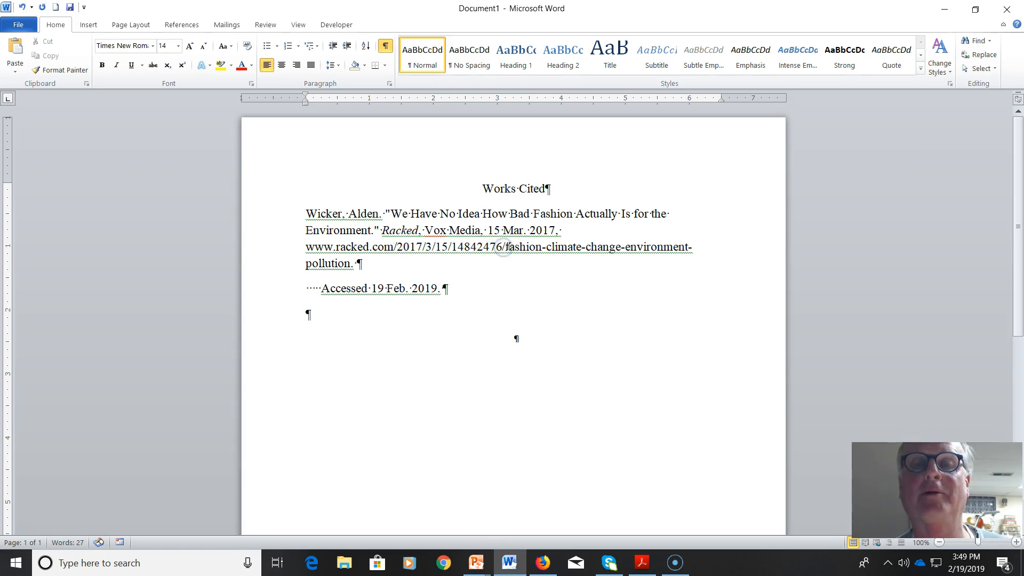
{"action": "left_click", "coordinate": [393, 246]}
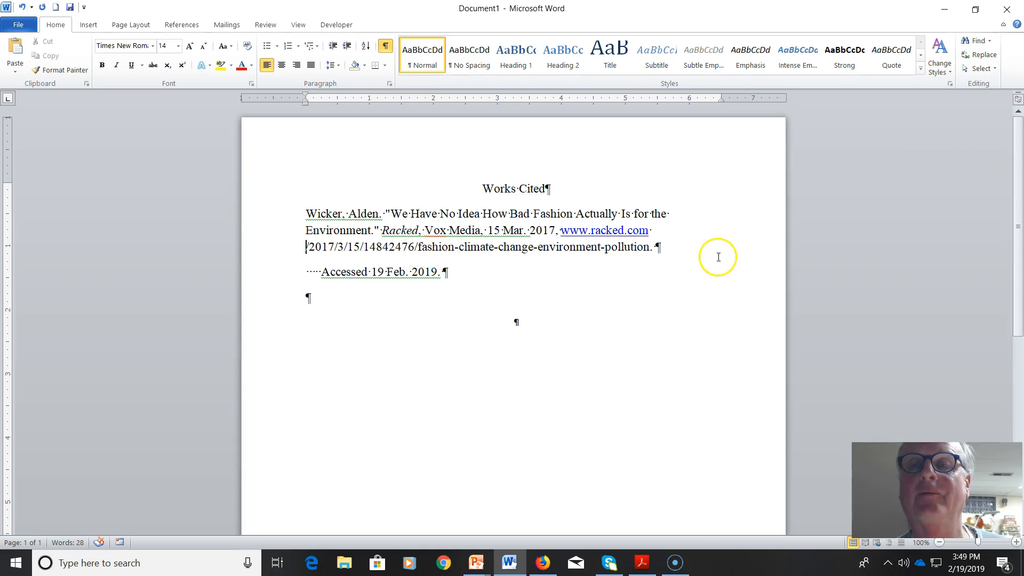
- Remove the paragraph break and extra spaces between the end of the web address and "Accessed 19 Feb. 2019."
{"action": "left_click", "coordinate": [660, 246]}
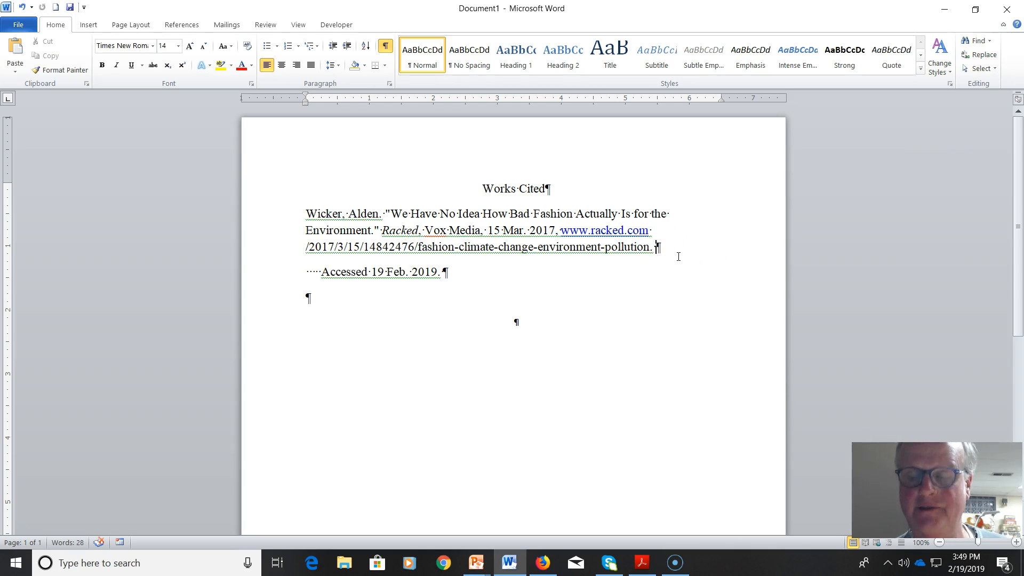
{"action": "key", "text": "Delete"}
{"action": "key", "text": "Delete"}
{"action": "key", "text": "Delete"}
{"action": "key", "text": "Delete"}
{"action": "key", "text": "Delete"}
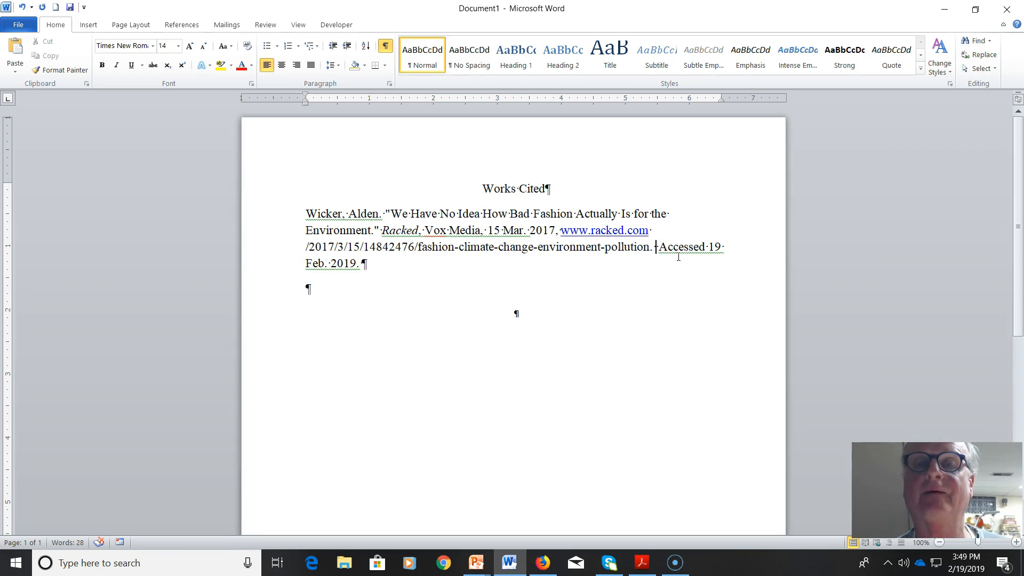
{"action": "left_click", "coordinate": [667, 254]}
{"action": "left_click", "coordinate": [622, 244]}
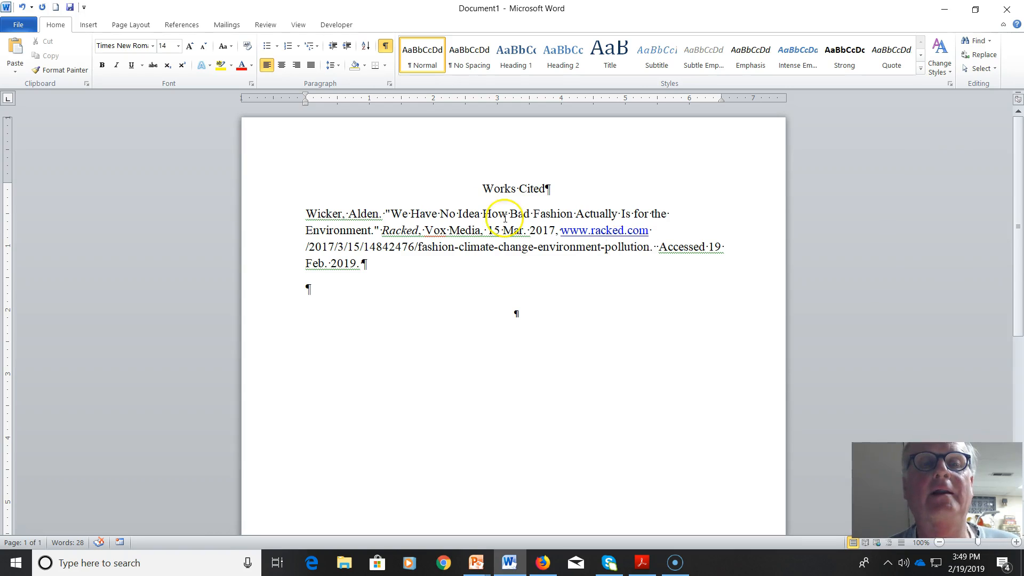
- Apply a 0.5" hanging indent to the whole citation paragraph
{"action": "left_click_drag", "start_coordinate": [305, 213], "coordinate": [361, 266]}
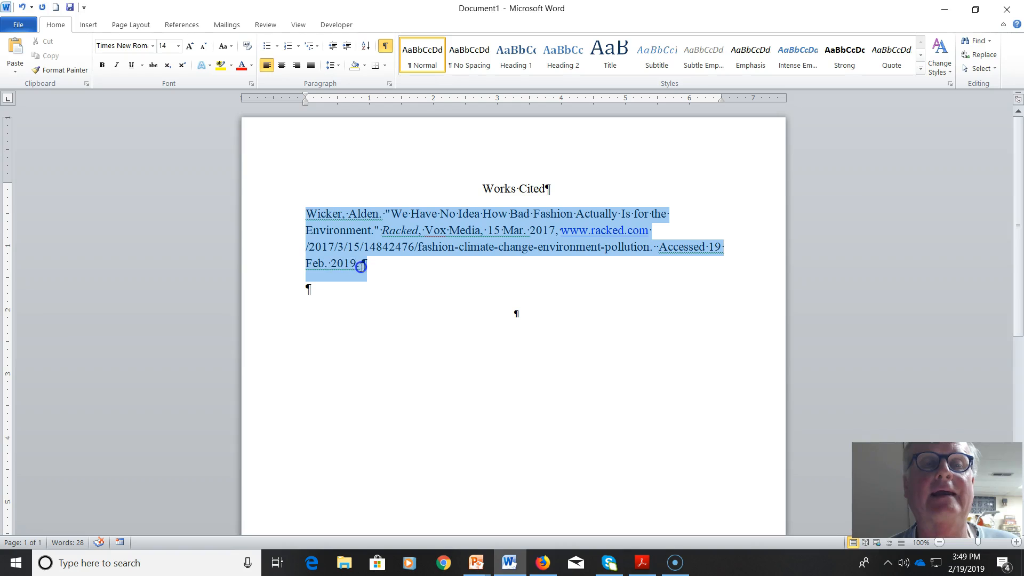
{"action": "right_click", "coordinate": [568, 230]}
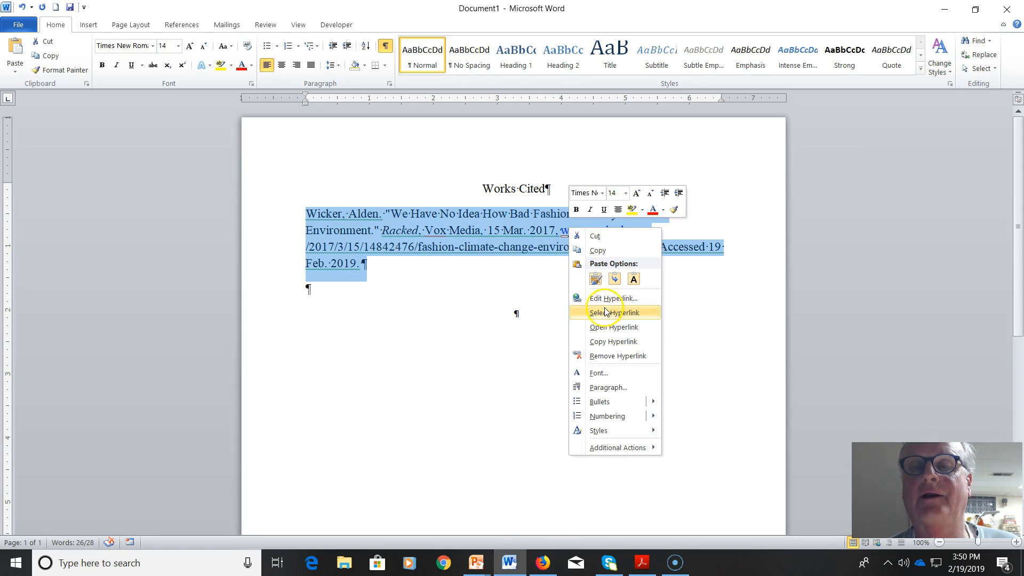
{"action": "left_click", "coordinate": [609, 387]}
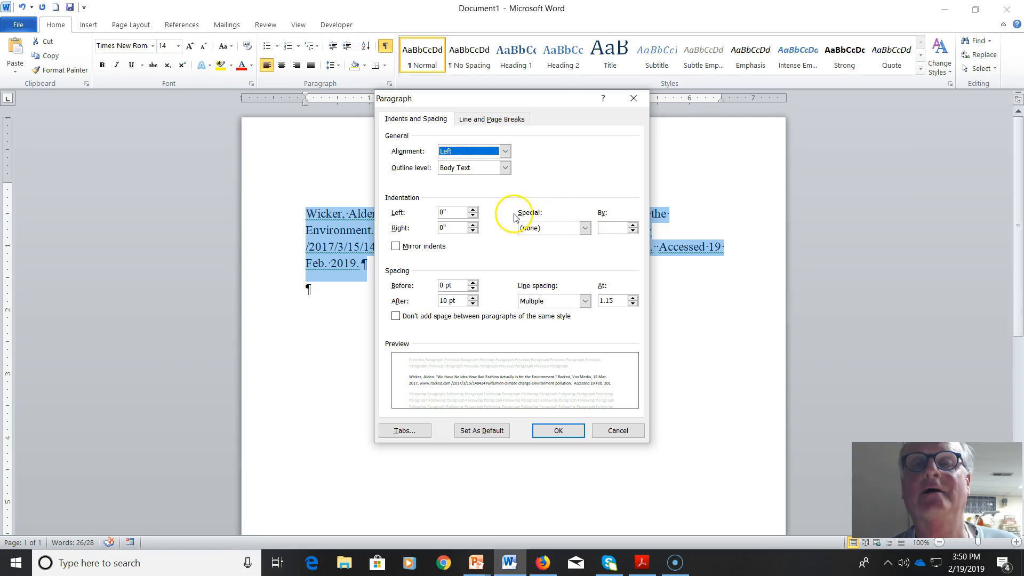
{"action": "left_click", "coordinate": [585, 227]}
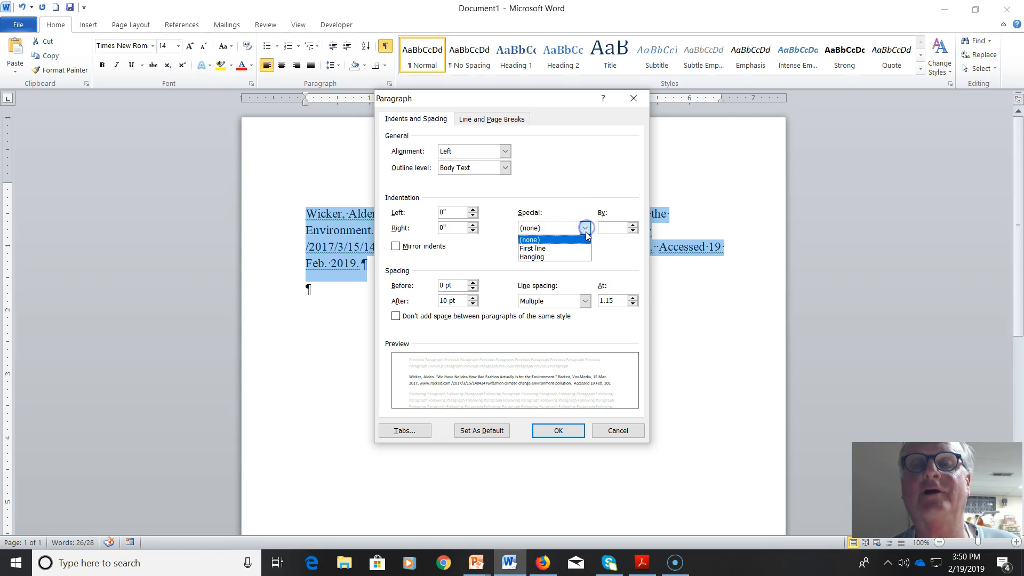
{"action": "left_click", "coordinate": [575, 257]}
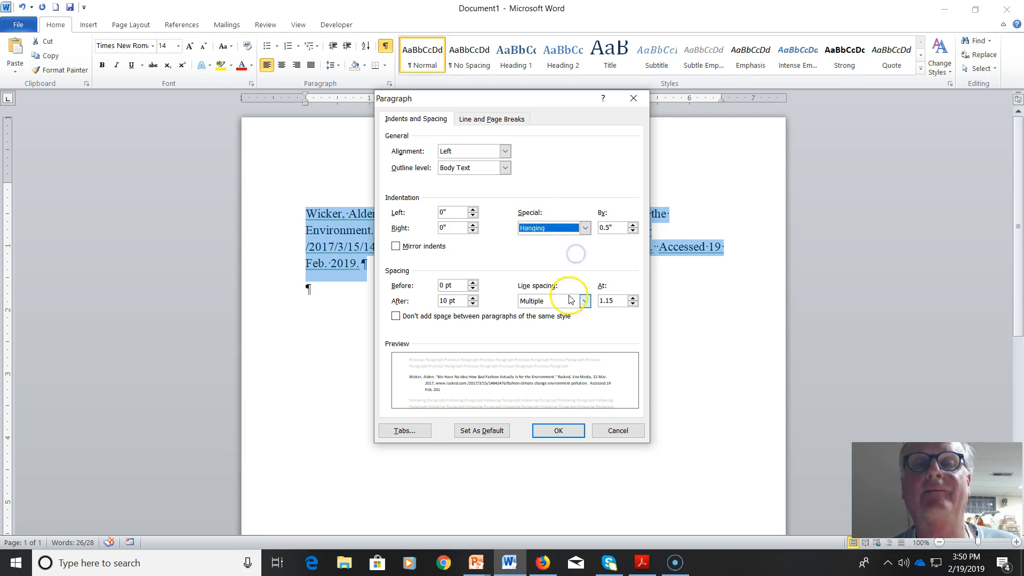
{"action": "left_click", "coordinate": [558, 430]}
{"action": "double_click", "coordinate": [539, 317]}
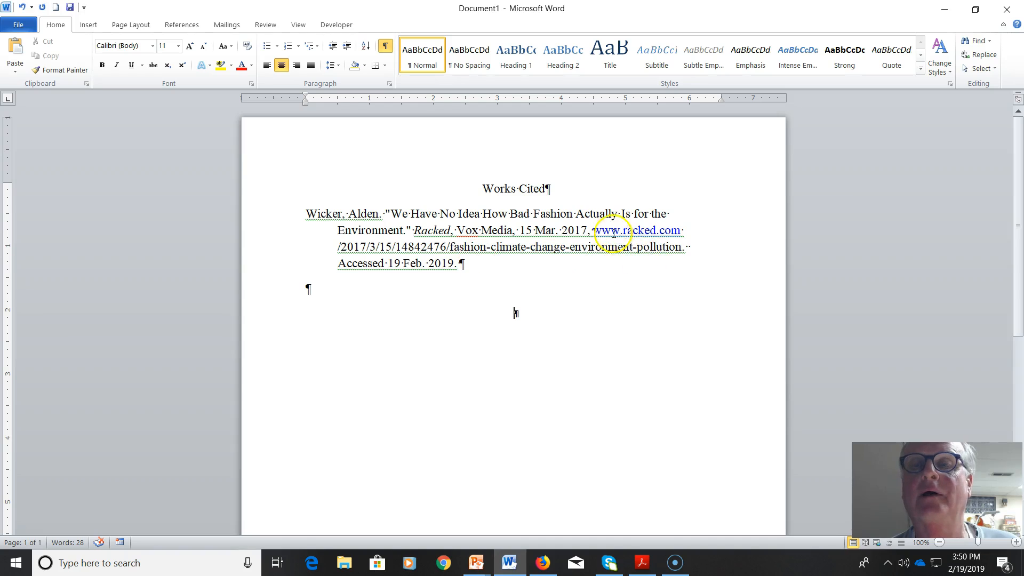
- Color the web address part from "/2017/3/15" through "pollution" dark blue and underline it to resemble the hyperlink
{"action": "left_click", "coordinate": [681, 247]}
{"action": "left_click_drag", "start_coordinate": [675, 247], "coordinate": [336, 247]}
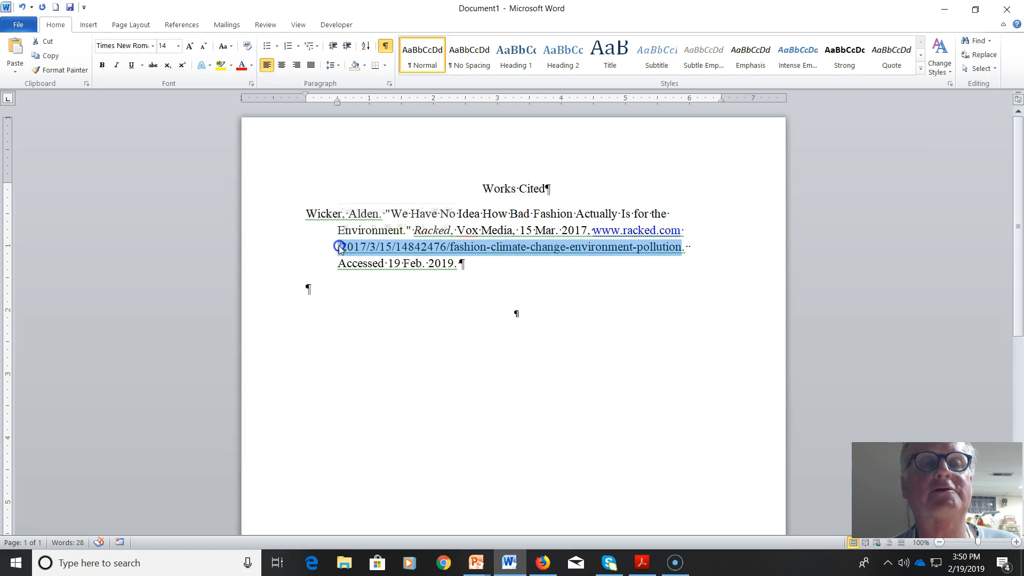
{"action": "left_click", "coordinate": [252, 66]}
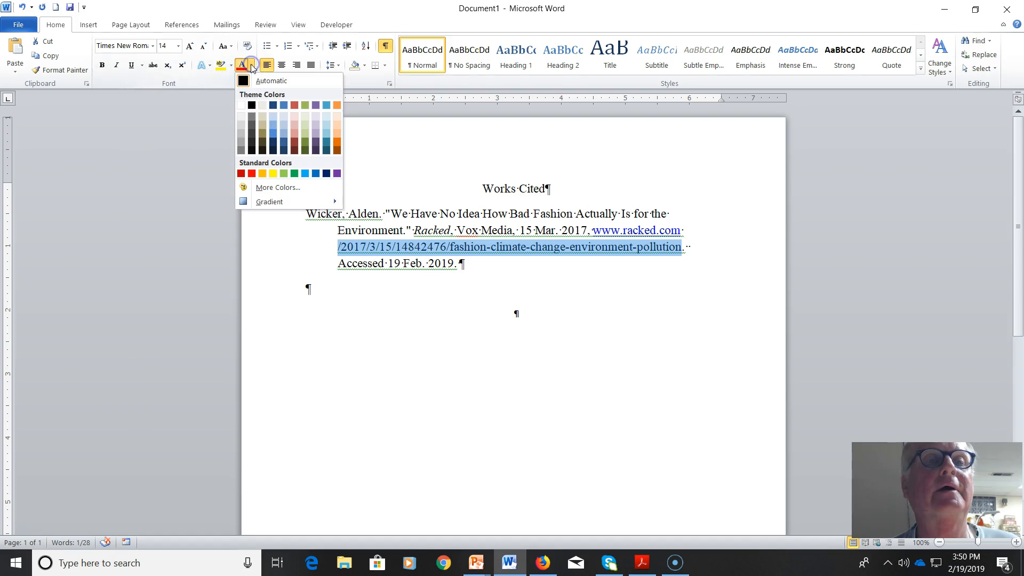
{"action": "left_click", "coordinate": [274, 106]}
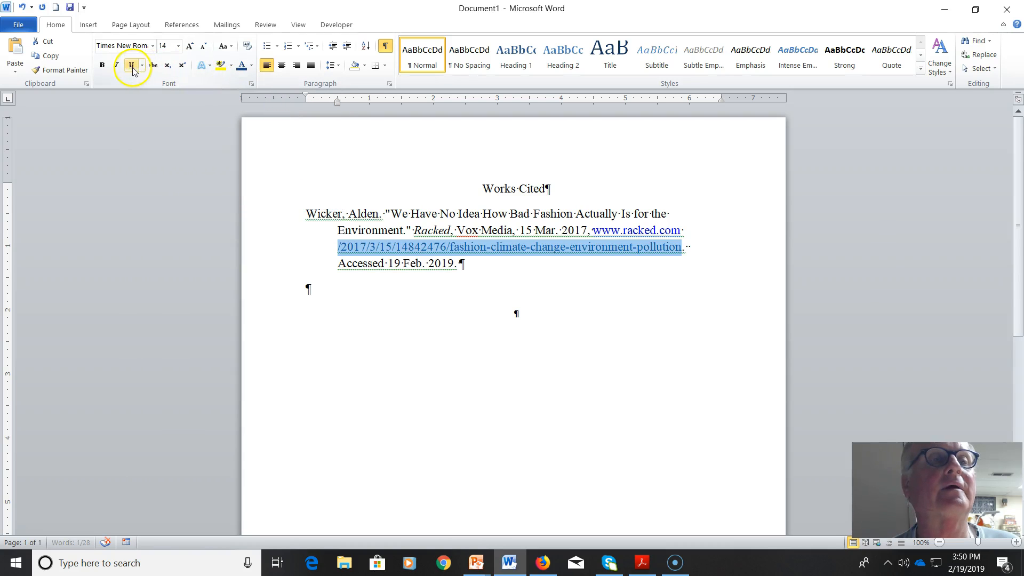
{"action": "left_click", "coordinate": [533, 232]}
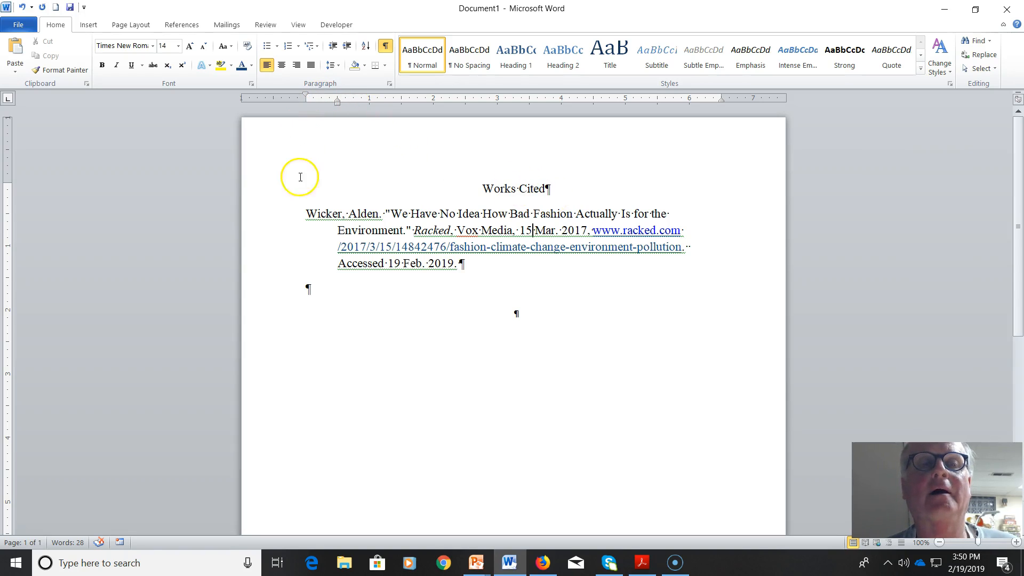
- Set the citation paragraph's line spacing to 2.0 and hide the formatting marks
{"action": "left_click_drag", "start_coordinate": [308, 214], "coordinate": [459, 265]}
{"action": "left_click", "coordinate": [339, 65]}
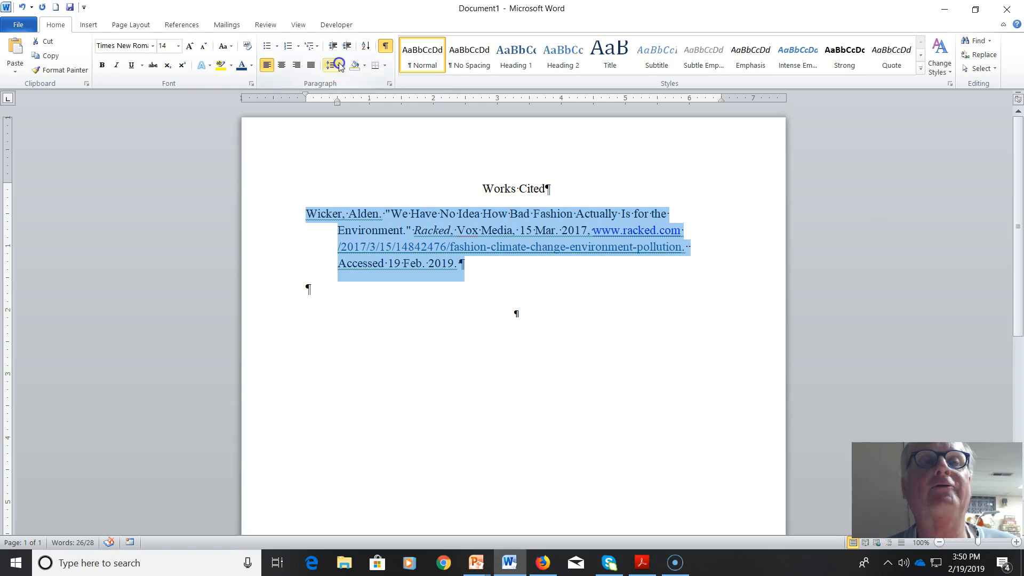
{"action": "left_click", "coordinate": [346, 129]}
{"action": "left_click", "coordinate": [425, 233]}
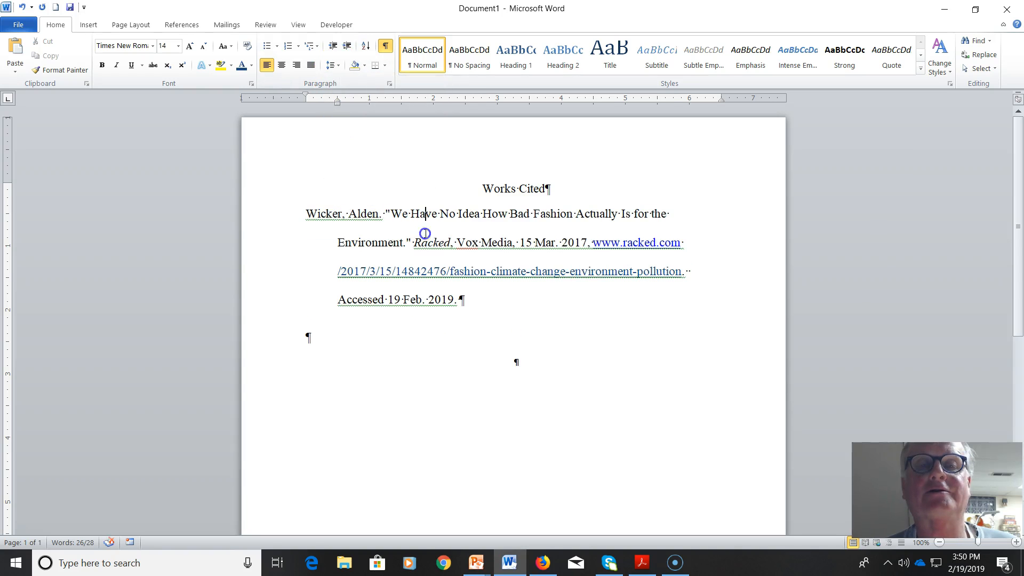
{"action": "left_click", "coordinate": [383, 47]}
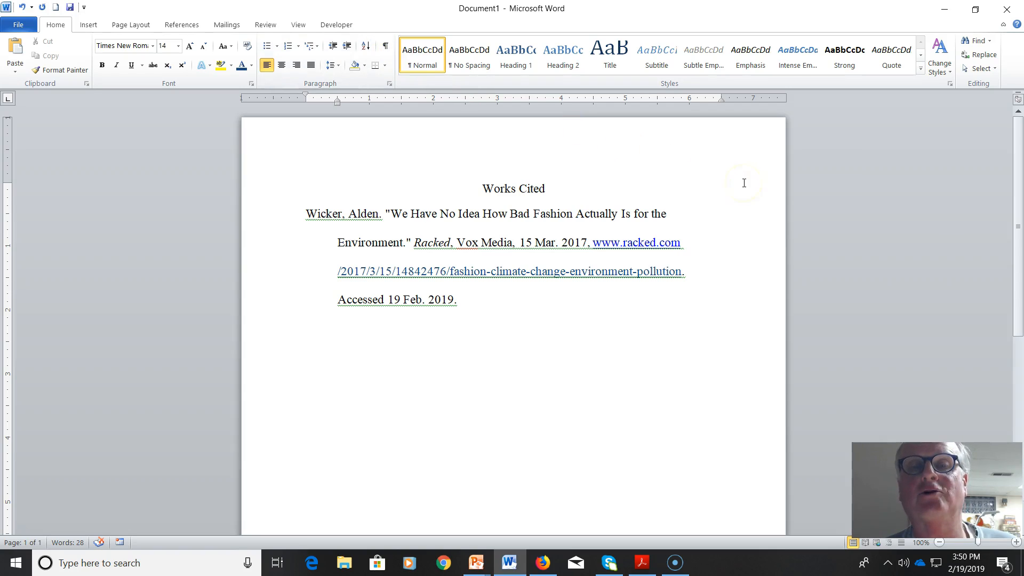